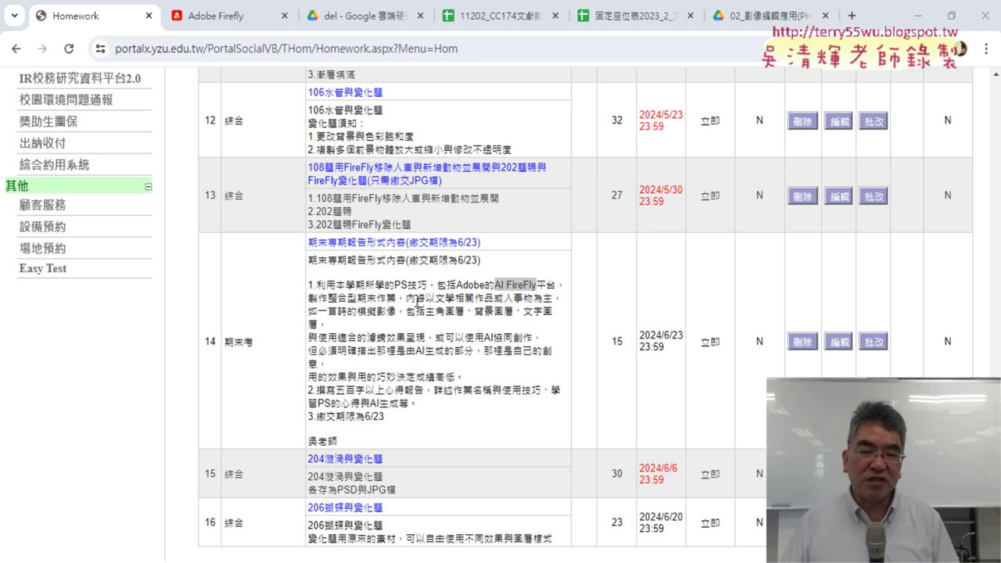
# Highlight 'PS技巧' and 'AI FireFly' in the brief, then browse the Firefly page's feature cards
pyautogui.moveTo(395, 285); pyautogui.dragTo(429, 285)
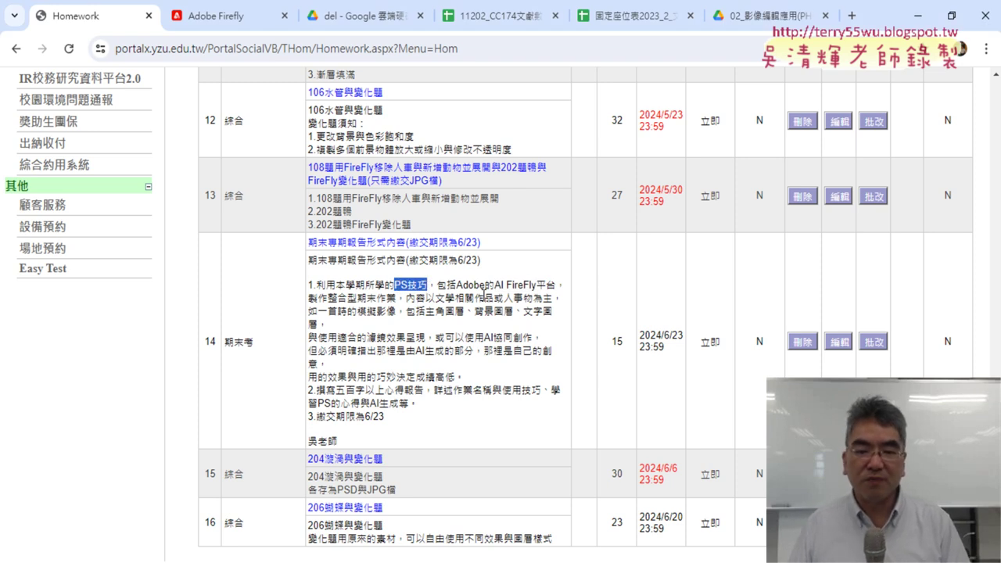
pyautogui.moveTo(493, 286); pyautogui.dragTo(540, 283)
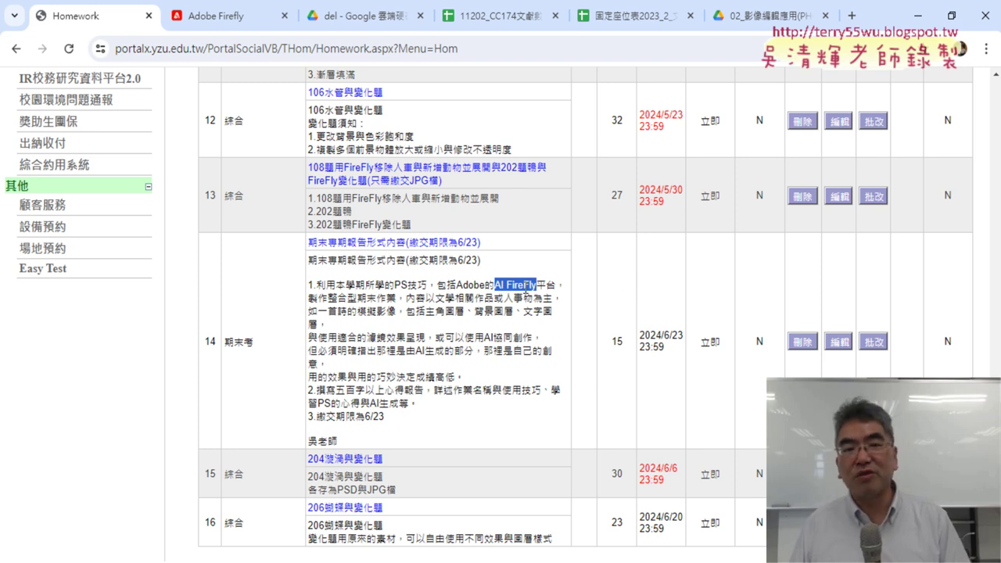
pyautogui.click(231, 16)
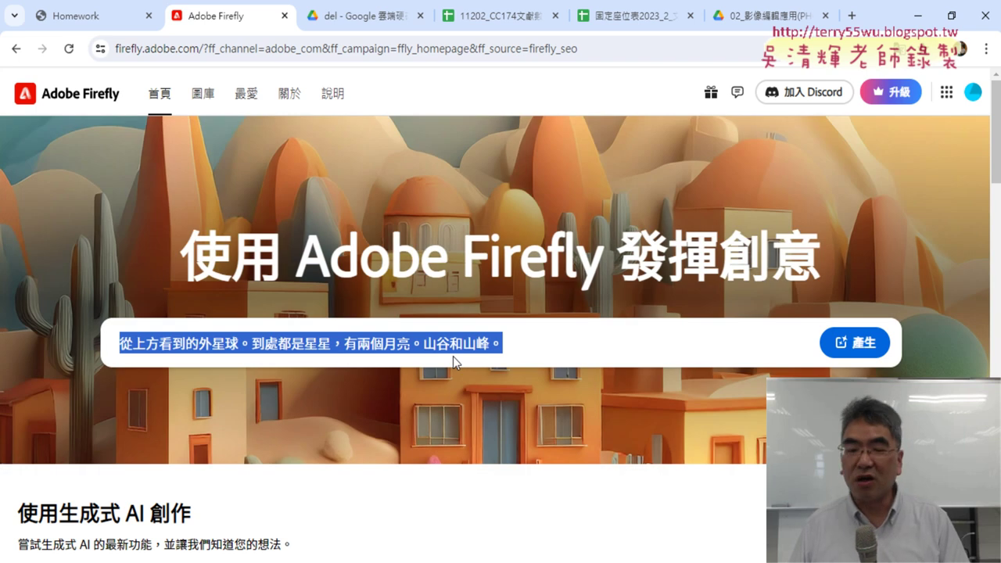
pyautogui.scroll(-5, 453, 361)
pyautogui.scroll(-3, 453, 362)
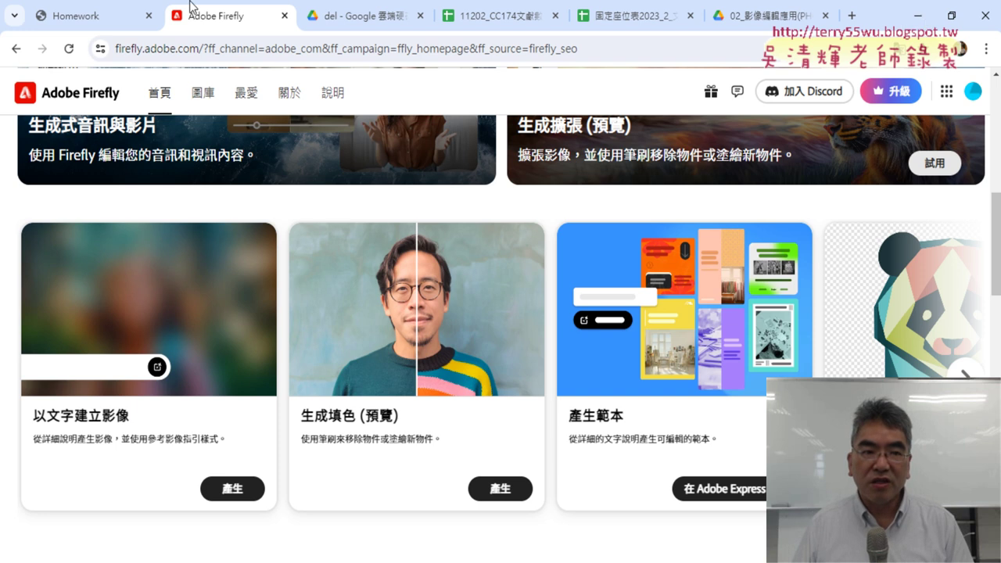
pyautogui.click(114, 17)
pyautogui.moveTo(495, 284); pyautogui.dragTo(559, 282)
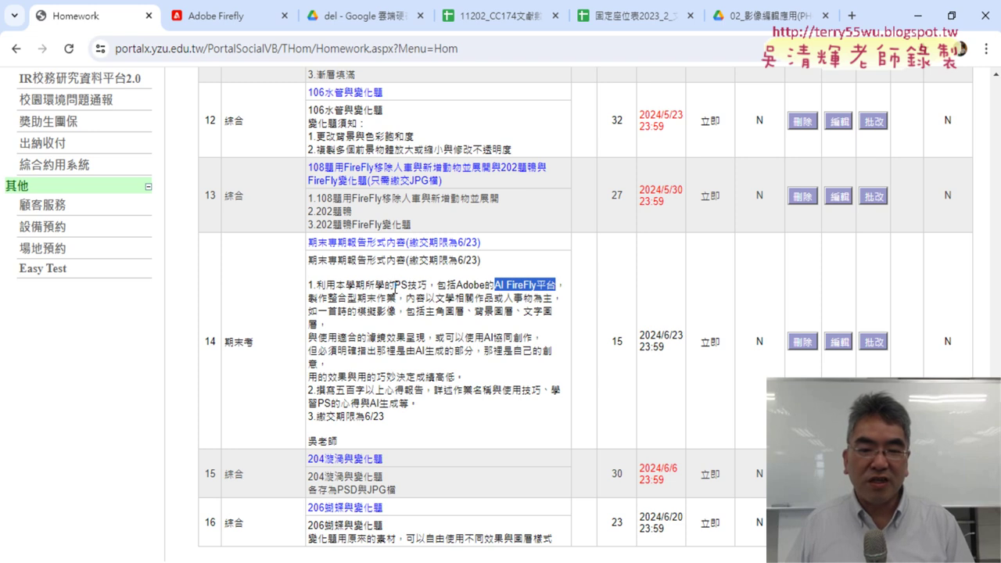
pyautogui.moveTo(394, 285); pyautogui.dragTo(429, 284)
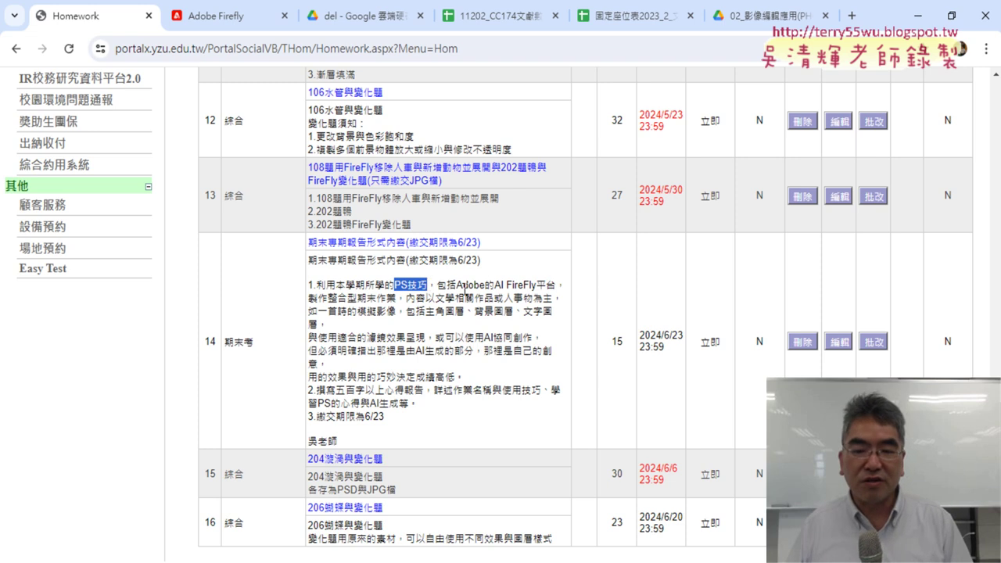
pyautogui.click(496, 286)
pyautogui.moveTo(496, 286); pyautogui.dragTo(556, 286)
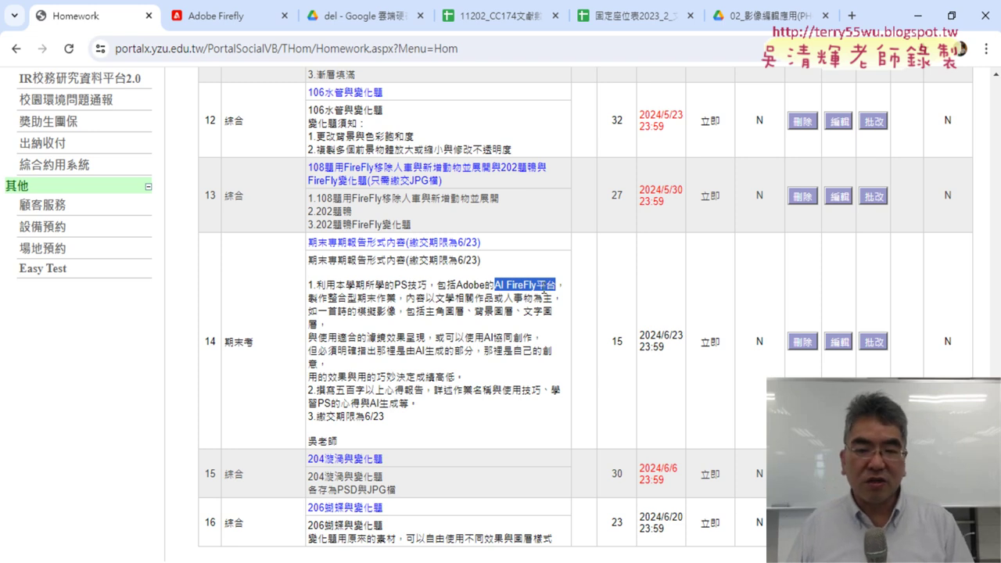
pyautogui.moveTo(435, 296); pyautogui.dragTo(495, 297)
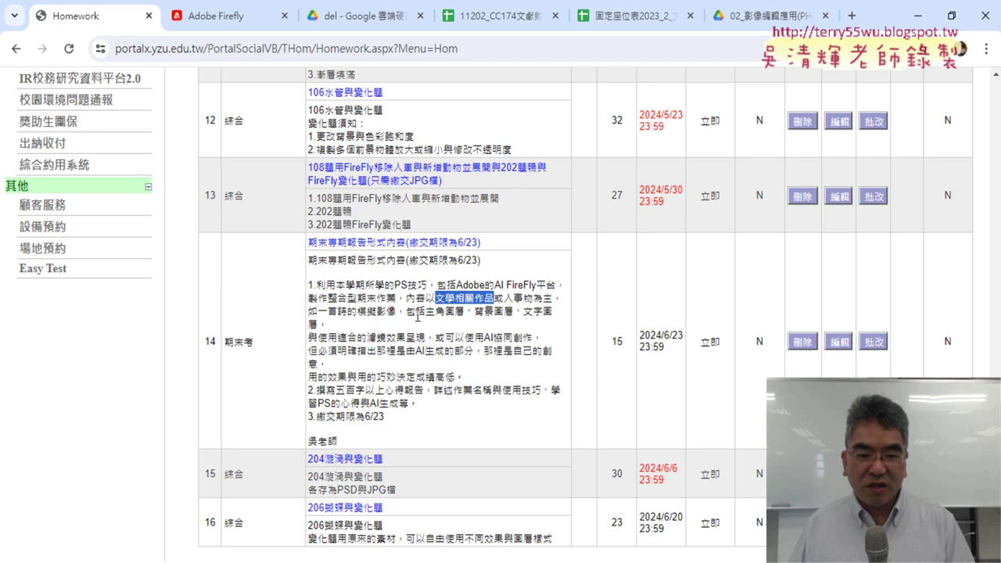
pyautogui.moveTo(426, 311)
pyautogui.mouseDown()
pyautogui.moveTo(513, 312)
pyautogui.moveTo(319, 325)
pyautogui.mouseUp()
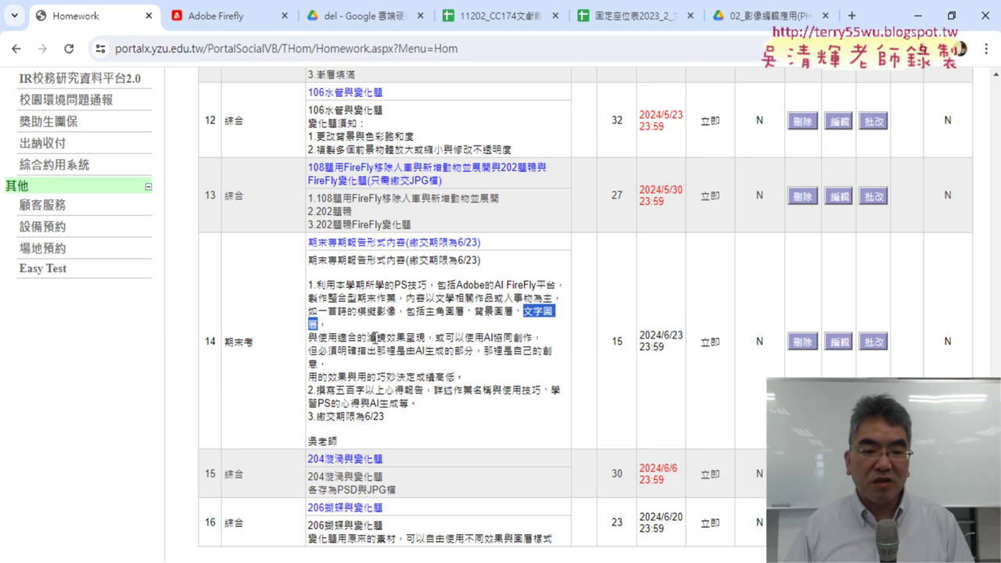
pyautogui.moveTo(367, 337); pyautogui.dragTo(425, 337)
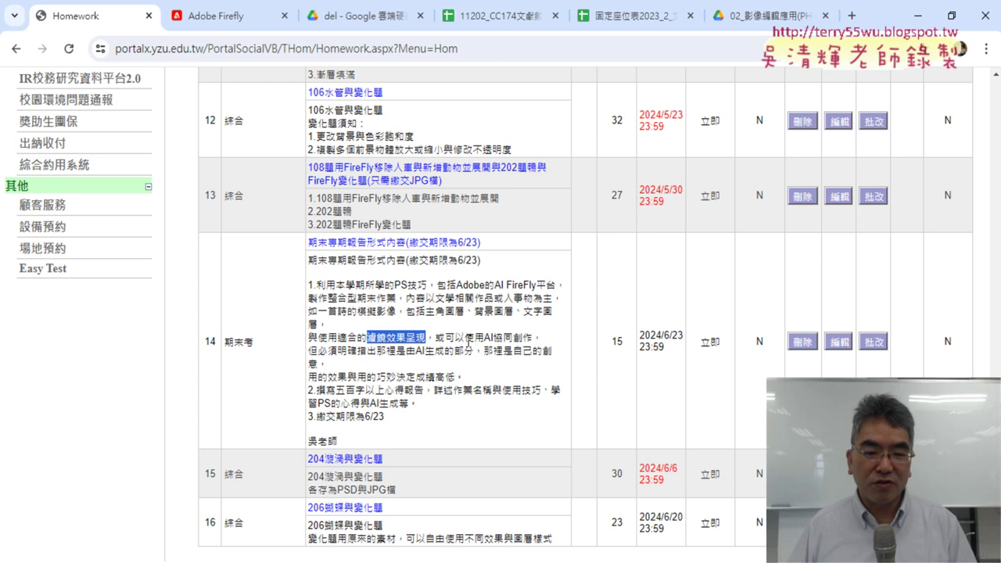
pyautogui.moveTo(484, 338); pyautogui.dragTo(533, 339)
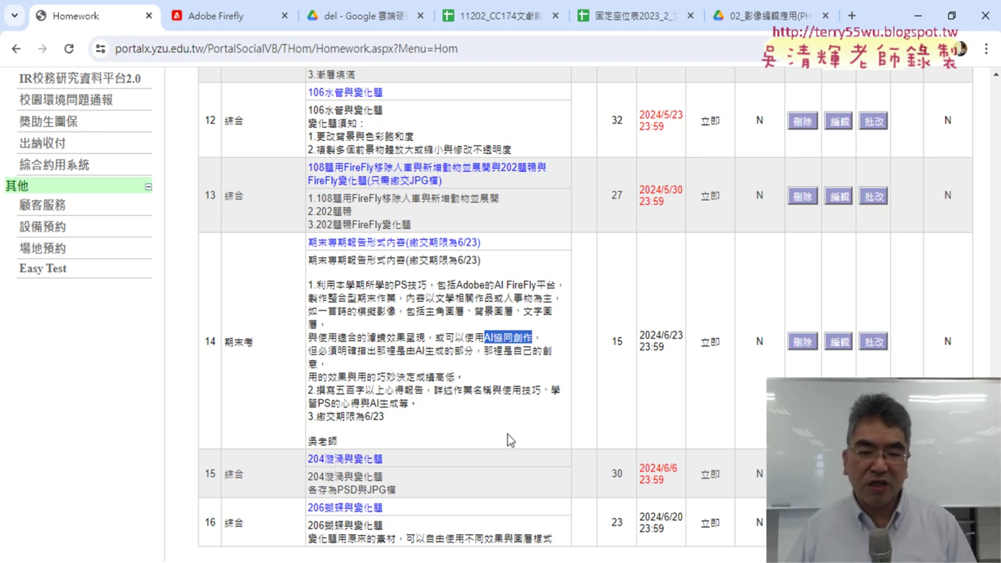
pyautogui.moveTo(391, 419); pyautogui.dragTo(365, 417)
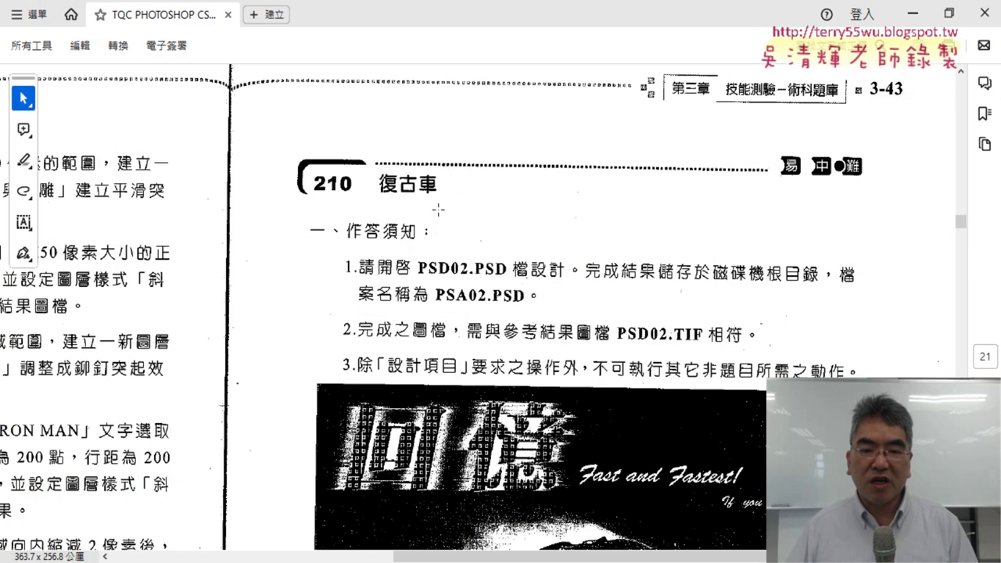
# Scroll the test-book PDF down to question 210's 二、設計項目 section
pyautogui.scroll(-2, 438, 209)
pyautogui.scroll(-1, 438, 210)
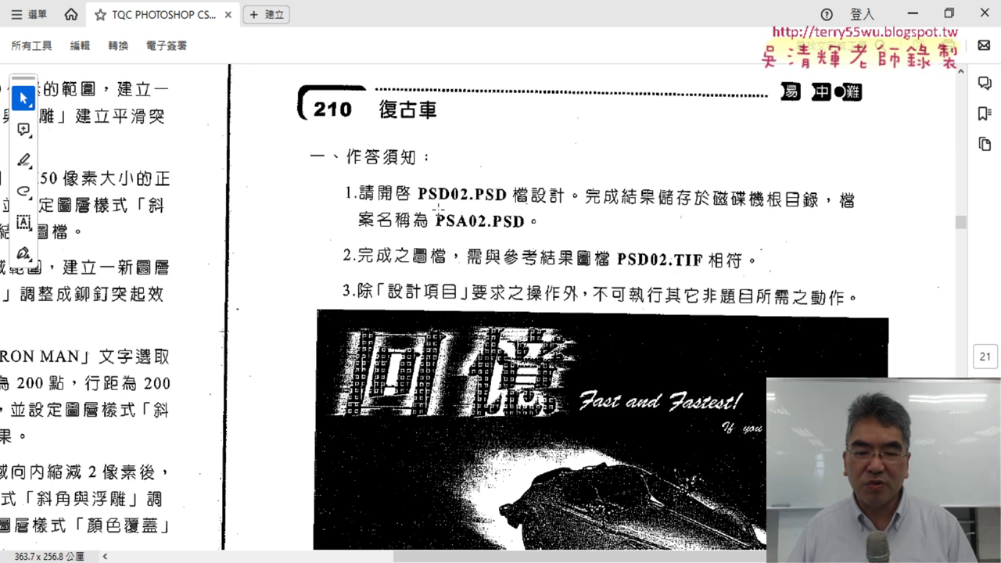
pyautogui.scroll(-2, 438, 209)
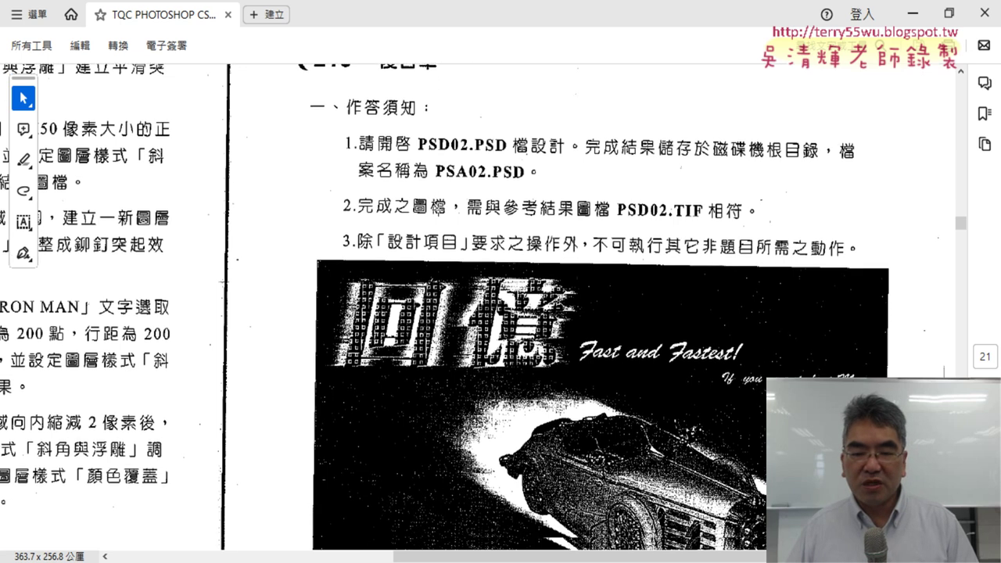
pyautogui.scroll(-3, 438, 210)
pyautogui.scroll(-2, 438, 210)
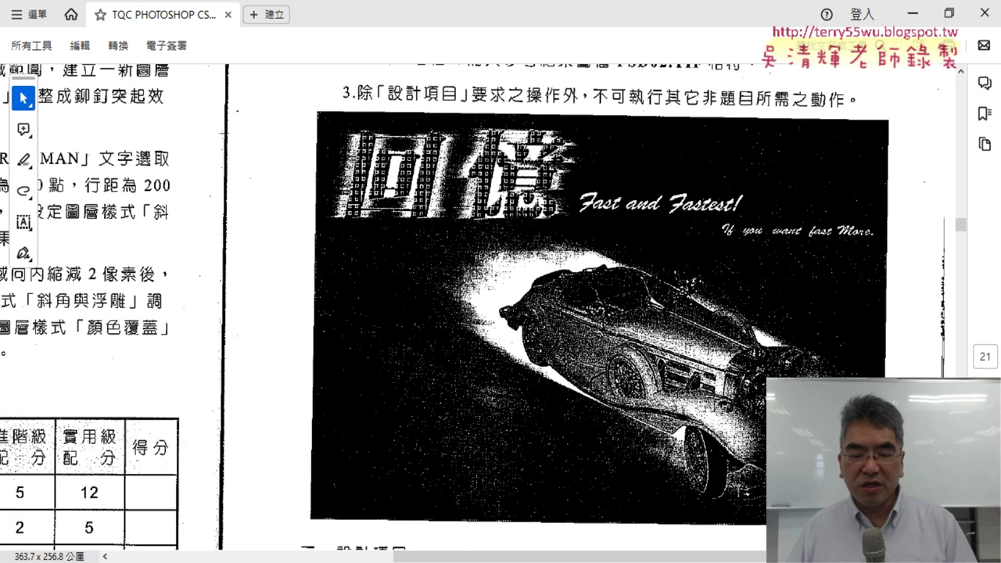
pyautogui.scroll(-3, 438, 210)
pyautogui.scroll(-2, 438, 210)
pyautogui.scroll(-4, 438, 209)
pyautogui.scroll(-10, 437, 209)
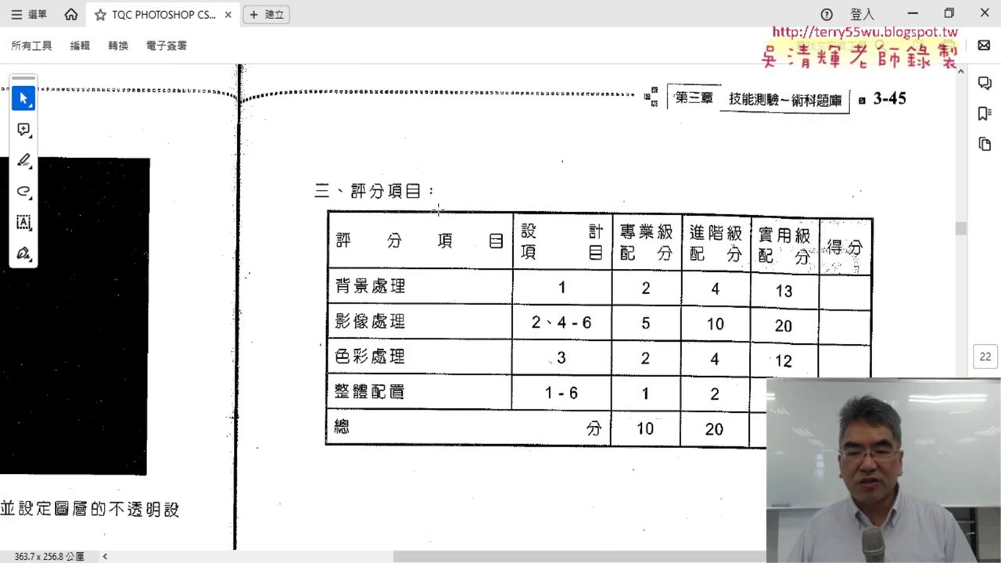
pyautogui.scroll(13, 438, 210)
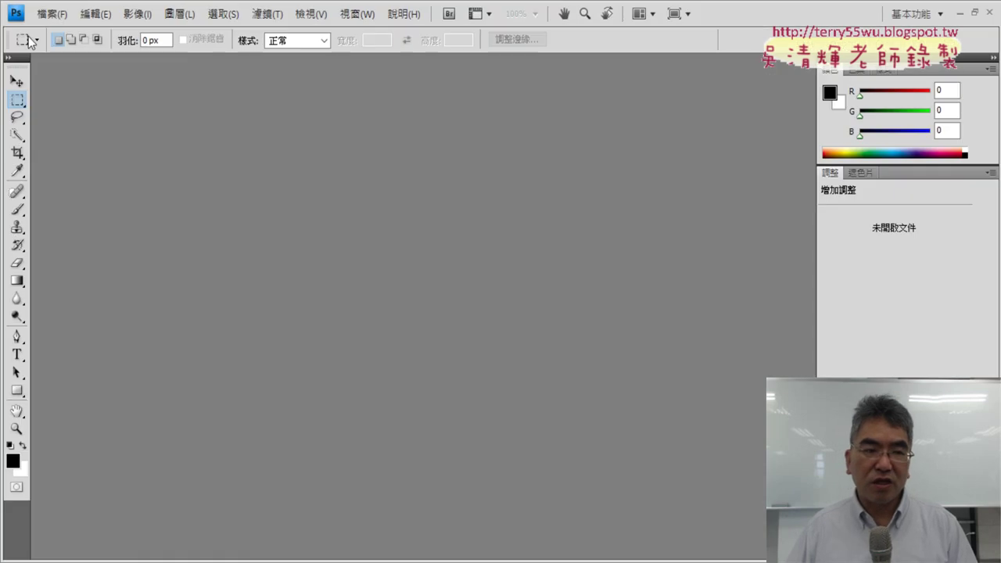
# Browse the Open dialog to the 210 folder on the Desktop
pyautogui.click(51, 13)
pyautogui.click(327, 171)
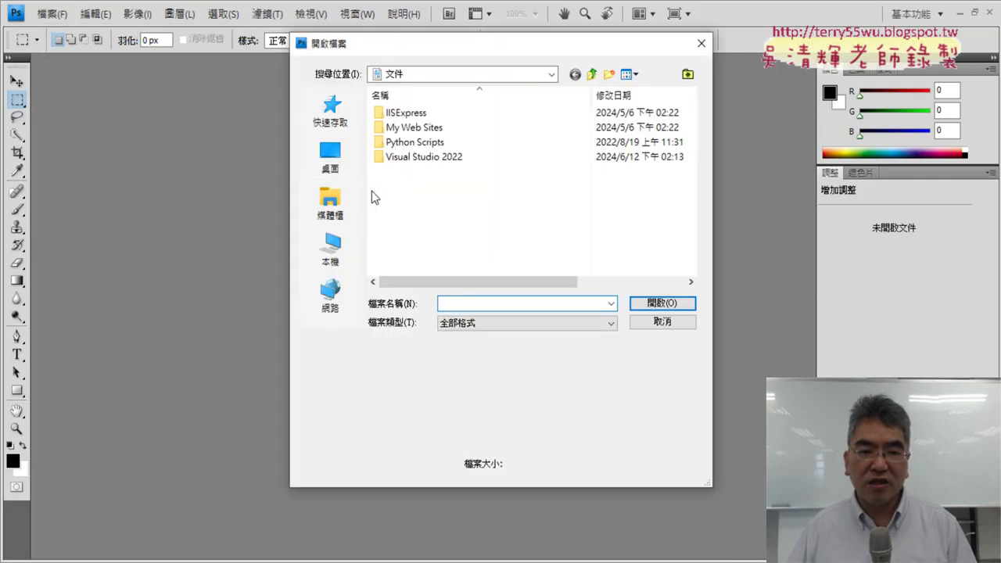
pyautogui.scroll(-3, 561, 242)
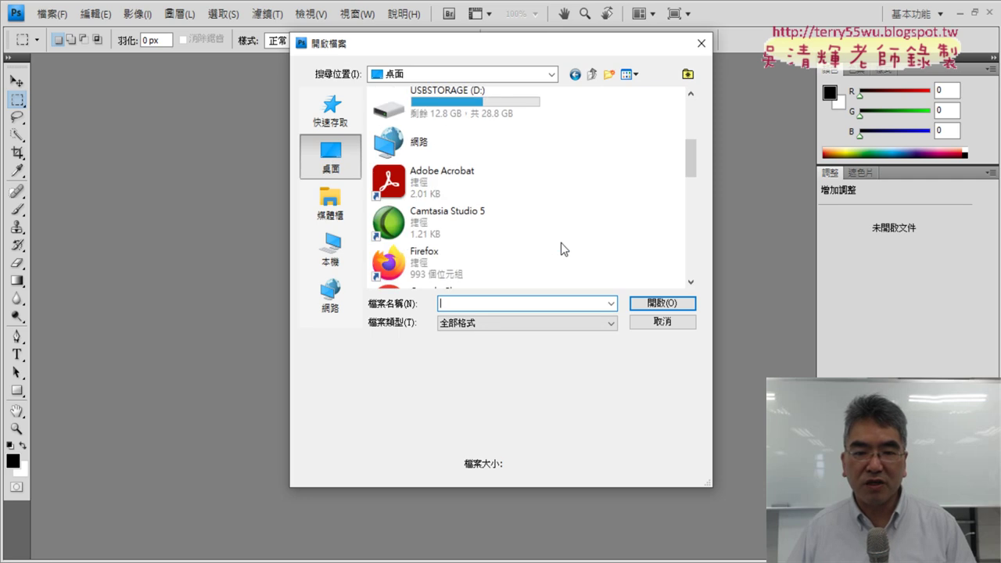
pyautogui.scroll(3, 560, 242)
pyautogui.scroll(-5, 592, 238)
pyautogui.scroll(-2, 592, 237)
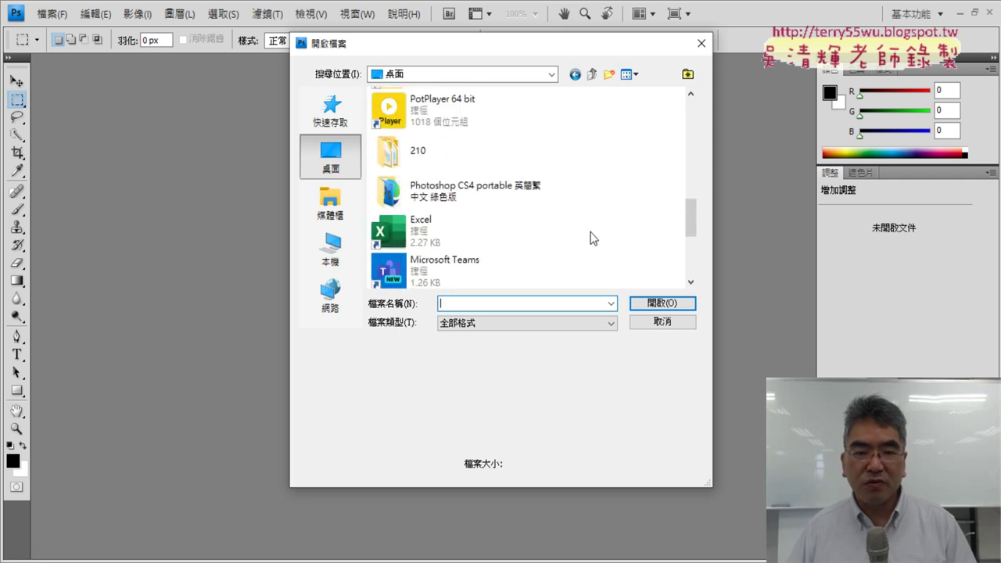
pyautogui.doubleClick(437, 150)
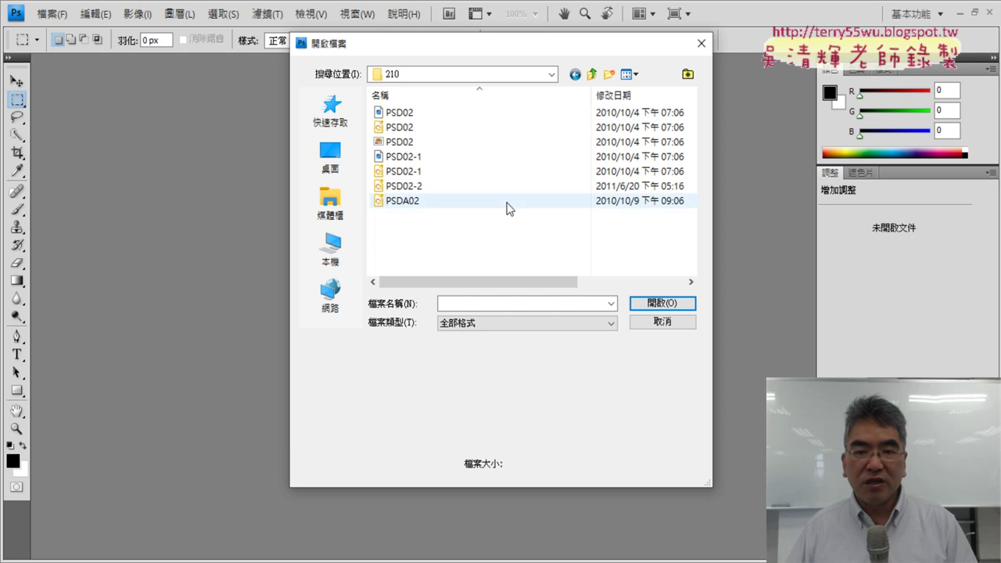
# Show file details, open PSD02.TIF, and compare it with the exam PDF
pyautogui.click(630, 74)
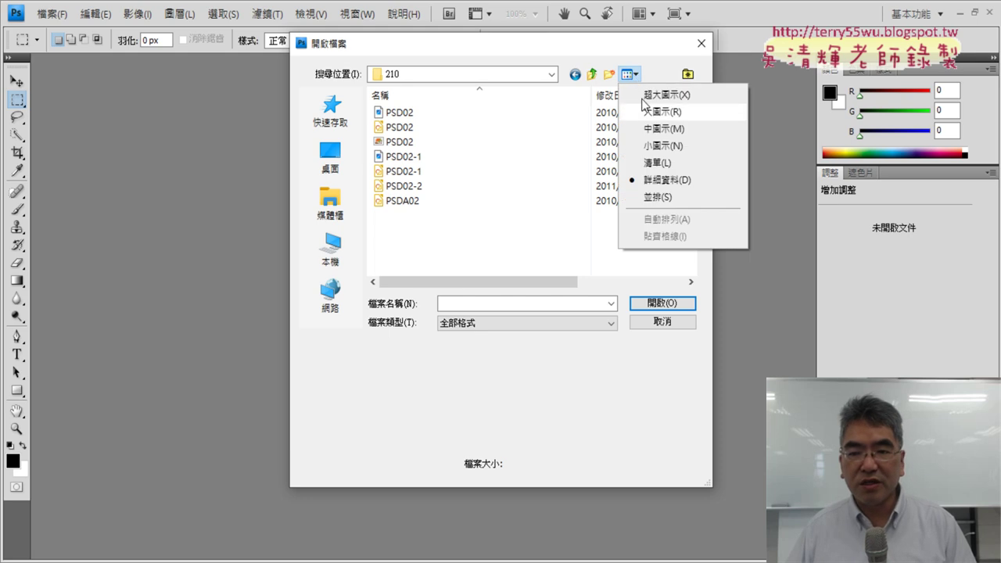
pyautogui.click(596, 286)
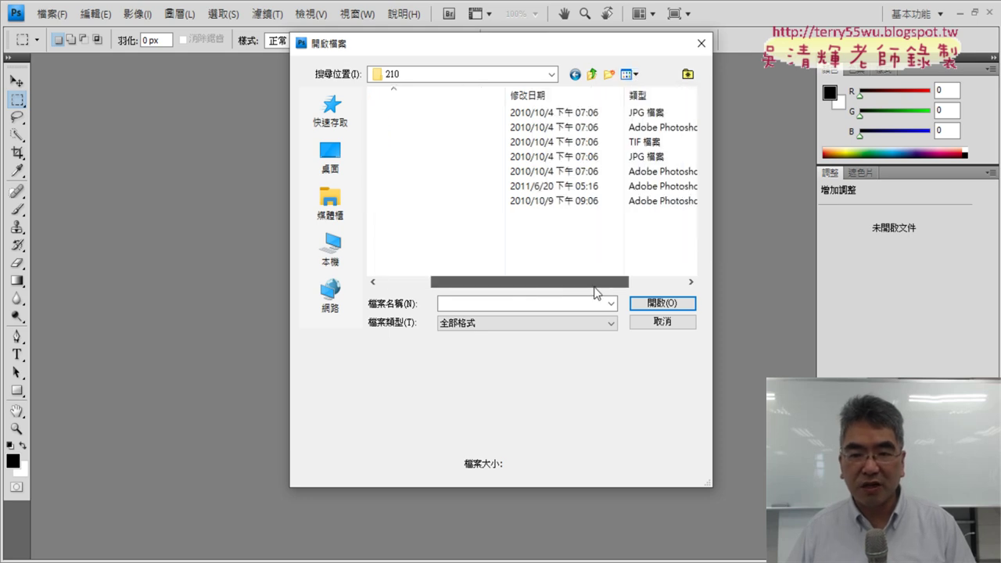
pyautogui.moveTo(594, 283); pyautogui.dragTo(491, 283)
pyautogui.doubleClick(547, 141)
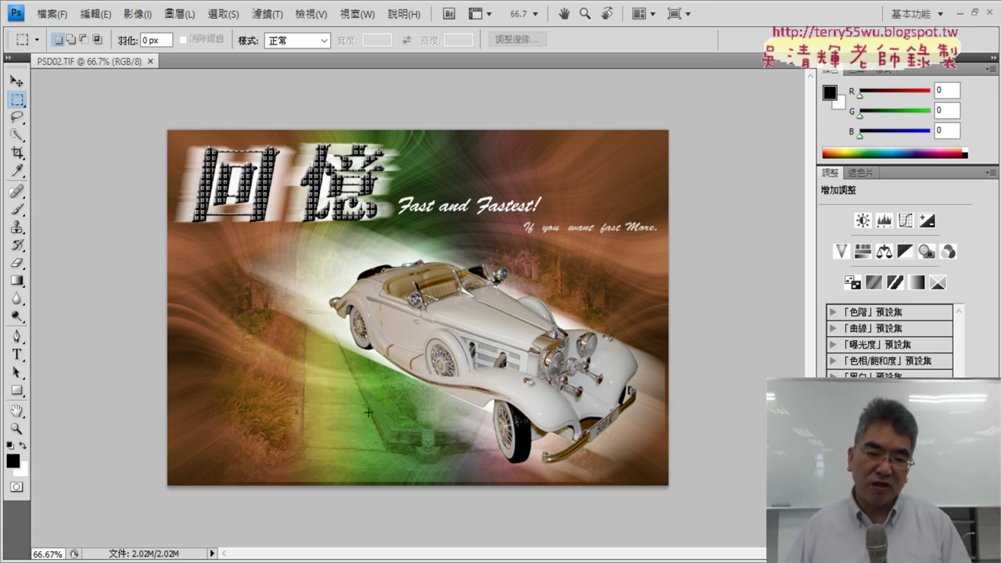
pyautogui.hotkey('alt', 'Tab')
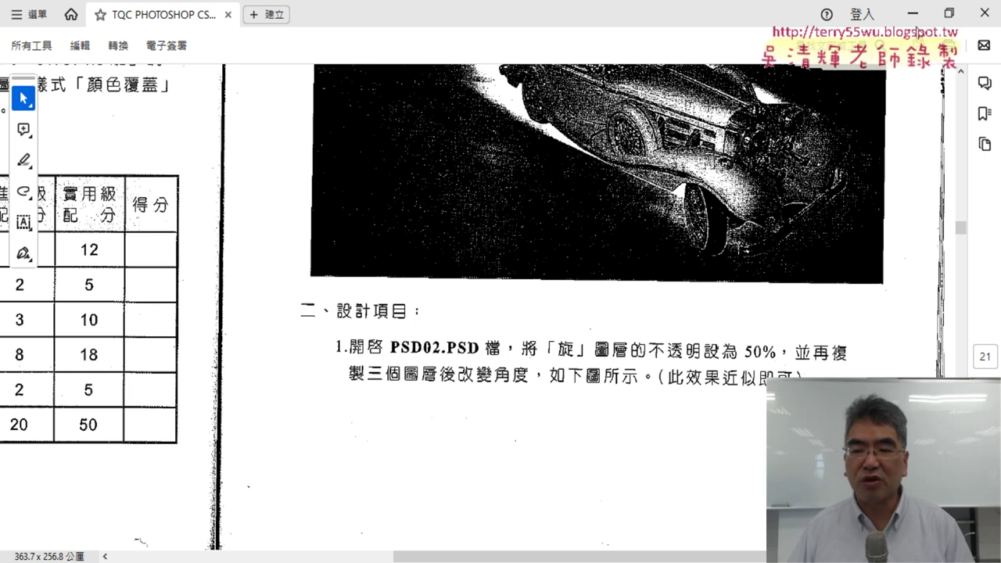
pyautogui.click(916, 24)
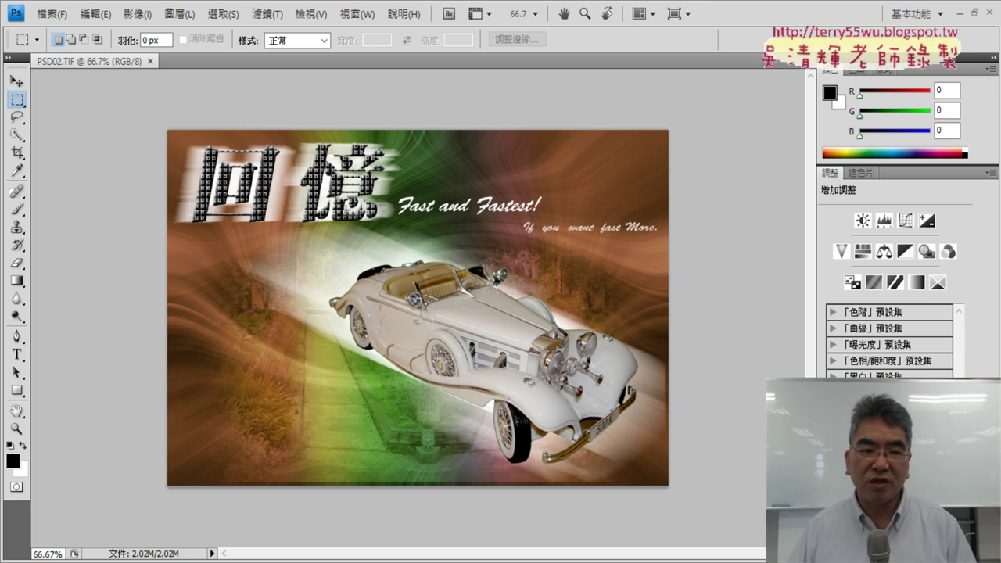
# Open the Photoshop-format PSD02.PSD from the 210 folder, widening columns to see file types
pyautogui.click(61, 13)
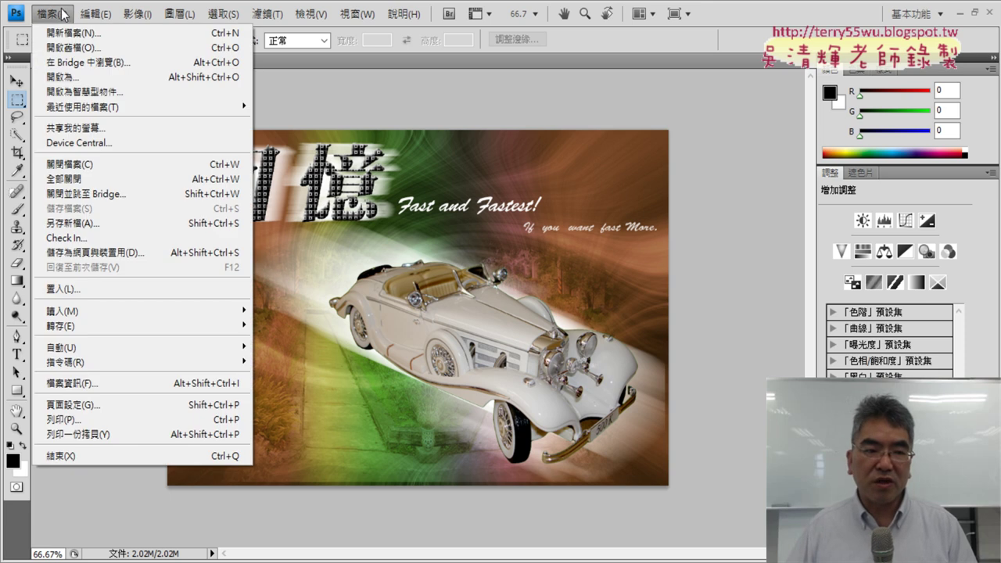
pyautogui.click(75, 51)
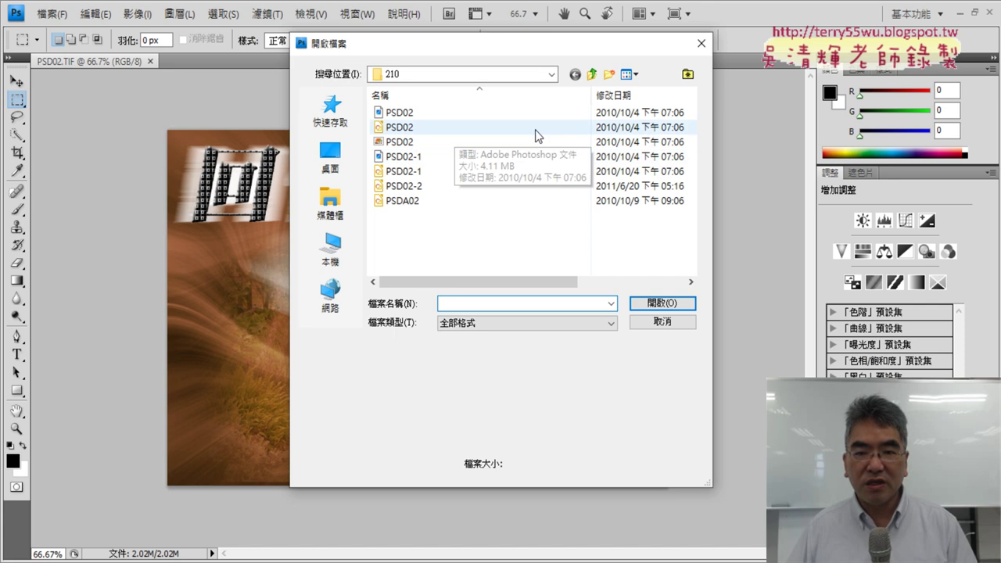
pyautogui.moveTo(591, 94); pyautogui.dragTo(453, 95)
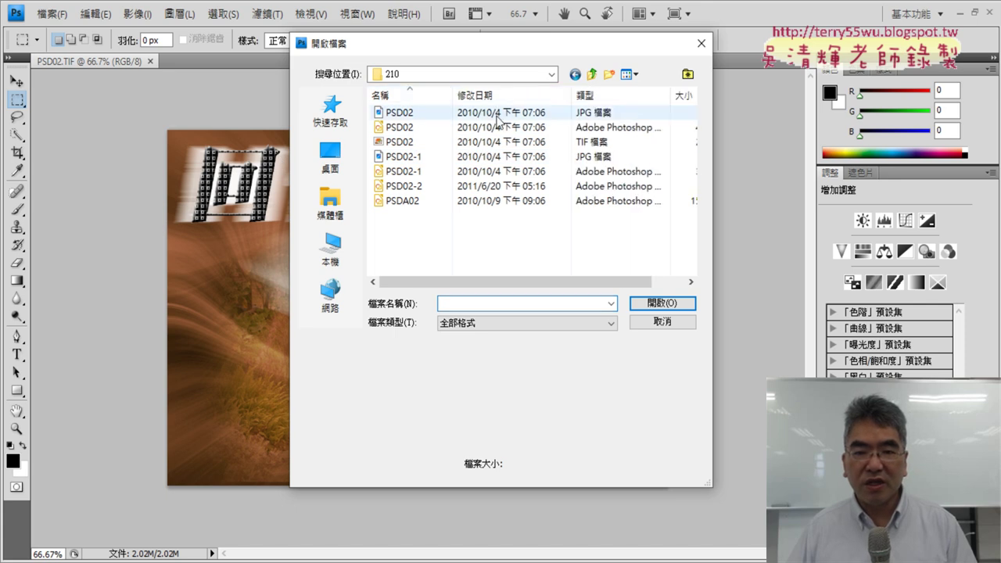
pyautogui.click(610, 133)
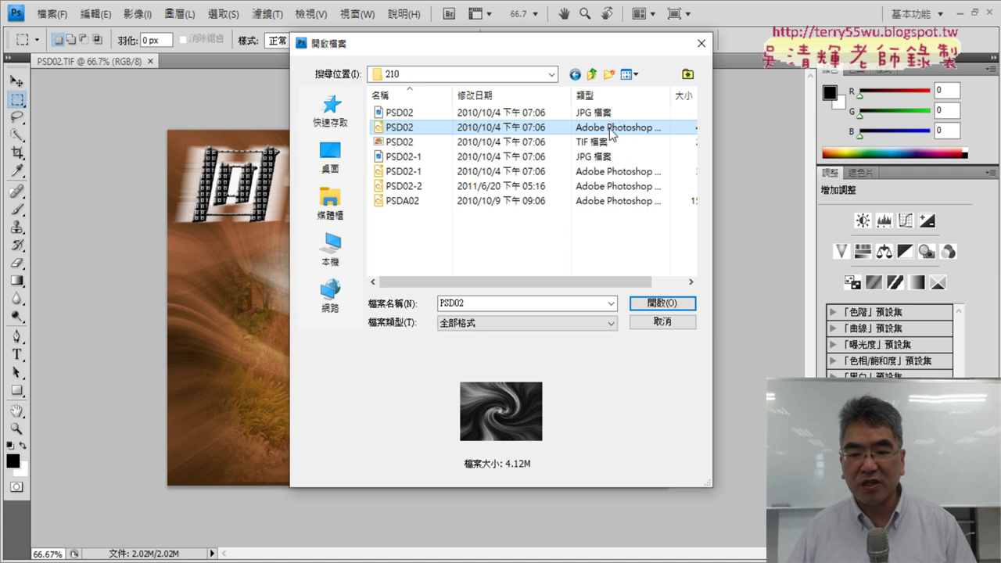
pyautogui.click(662, 303)
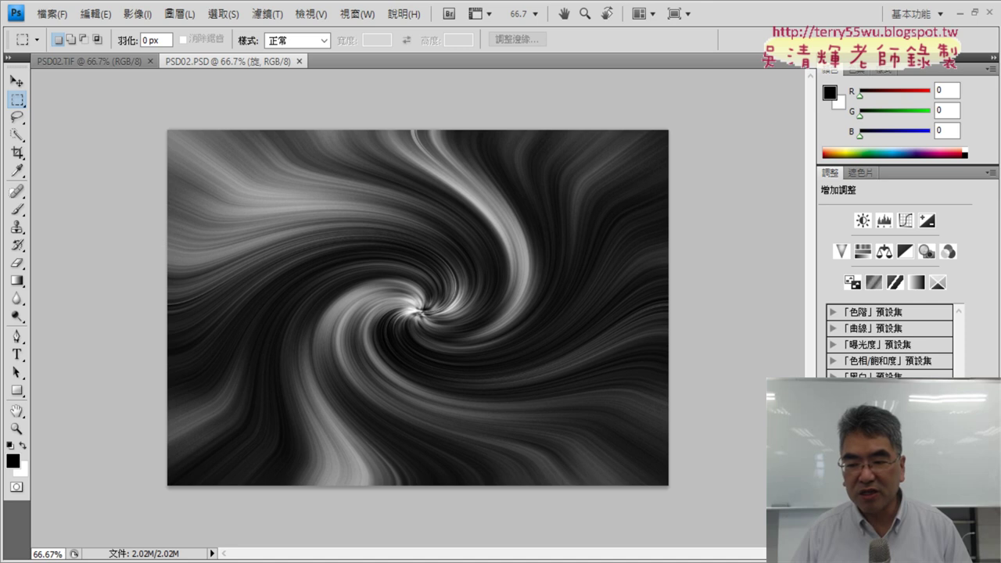
# Show the Layers panel and give the 旋 layer 50% opacity, checking the exam PDF
pyautogui.press('F7')
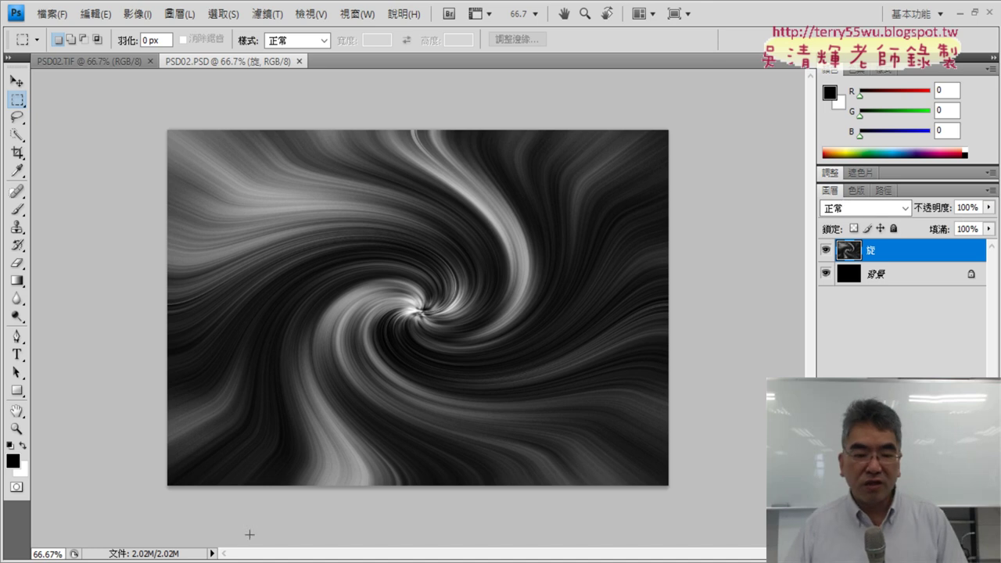
pyautogui.hotkey('alt', 'Tab')
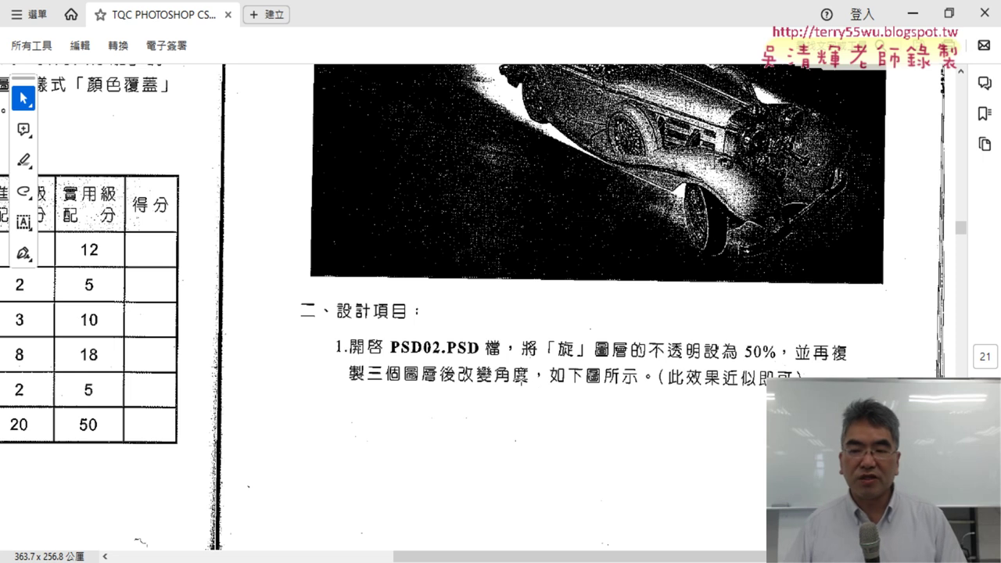
pyautogui.click(912, 13)
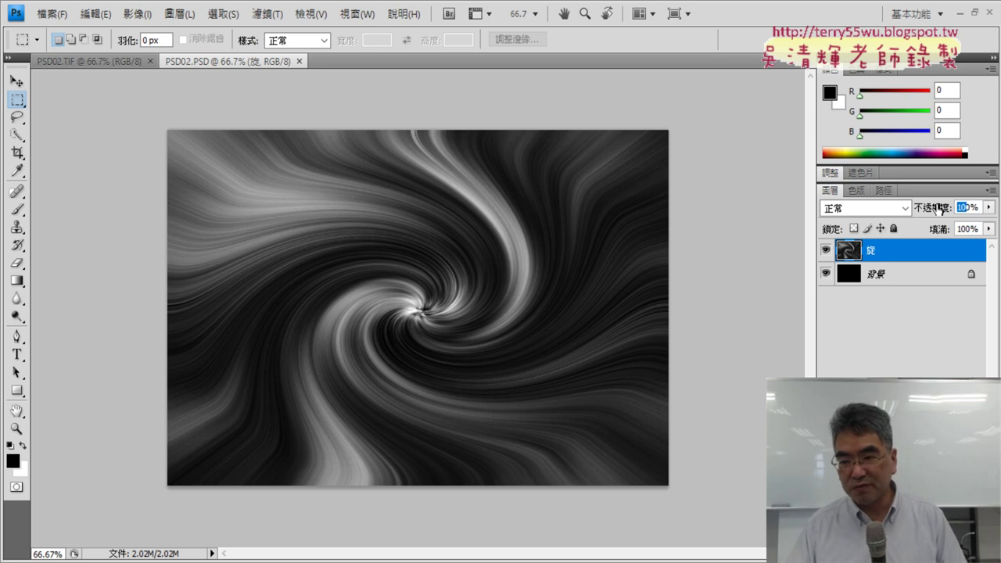
pyautogui.write('50')
pyautogui.press('Return')
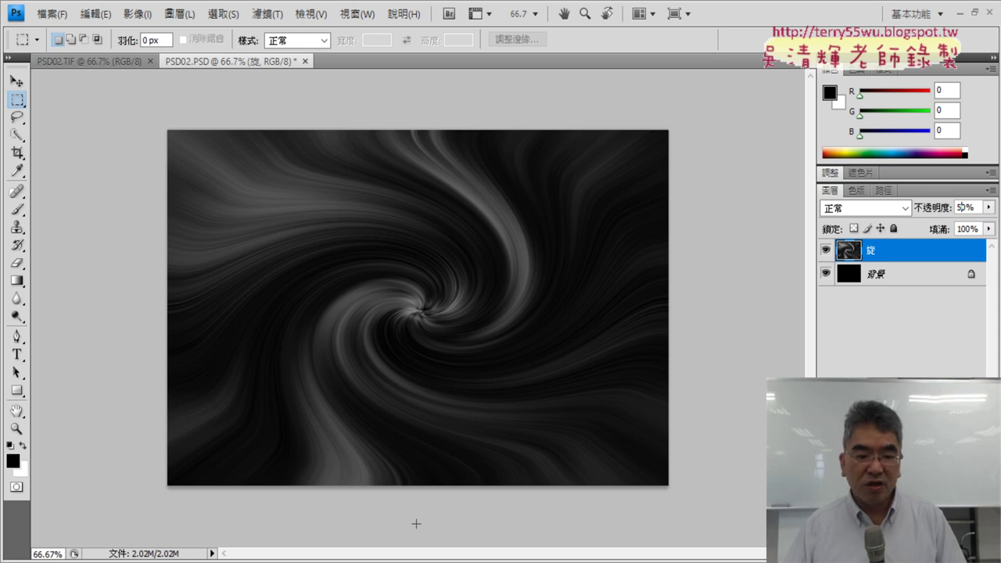
pyautogui.hotkey('alt', 'Tab')
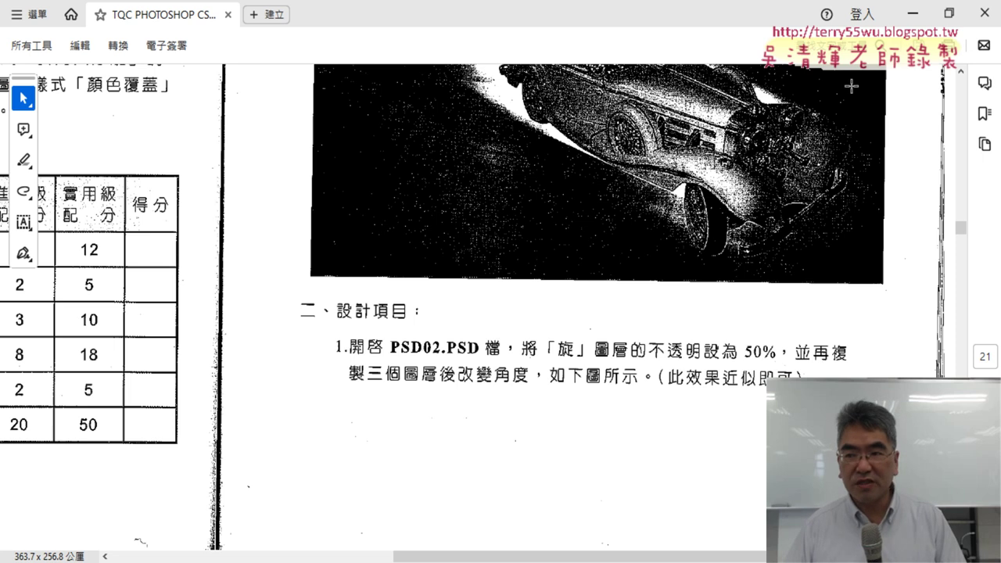
# Duplicate the 旋 layer as the first copy, 01
pyautogui.click(912, 13)
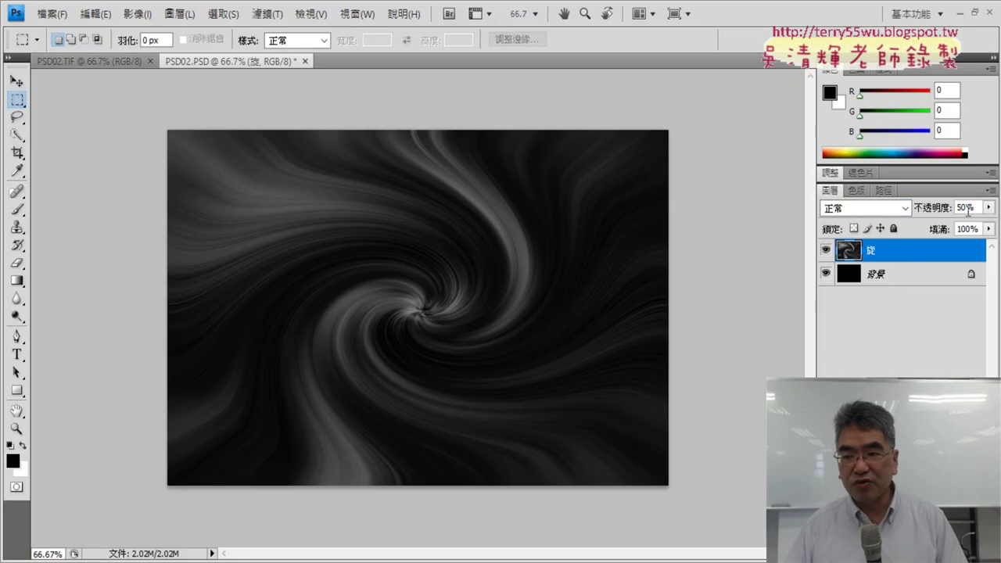
pyautogui.rightClick(871, 250)
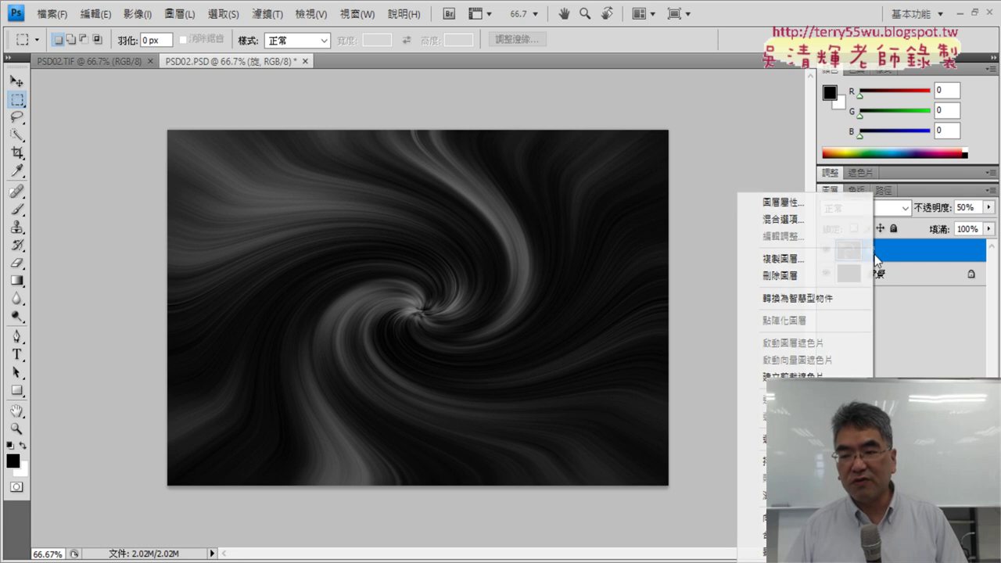
pyautogui.click(828, 257)
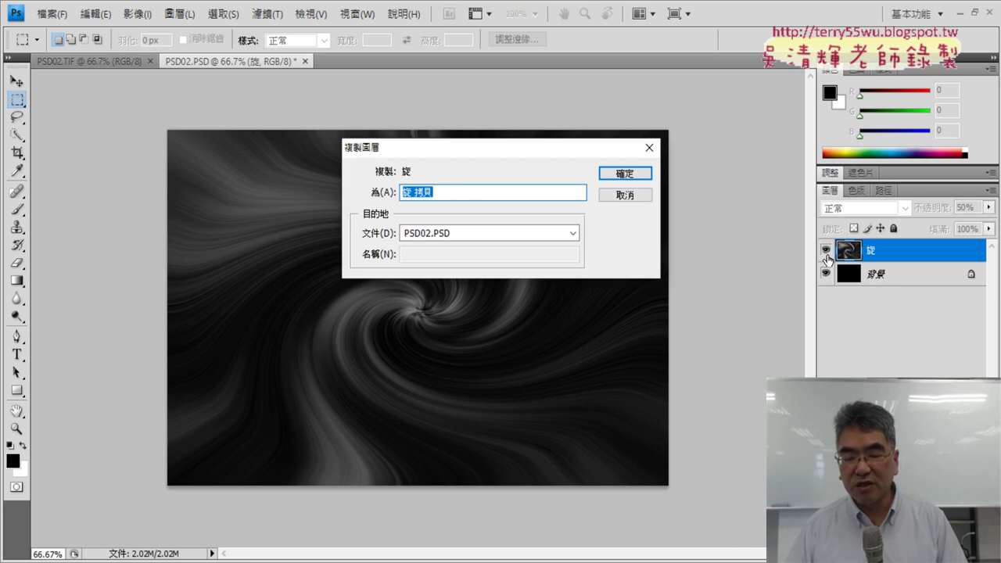
pyautogui.write('01')
pyautogui.press('Return')
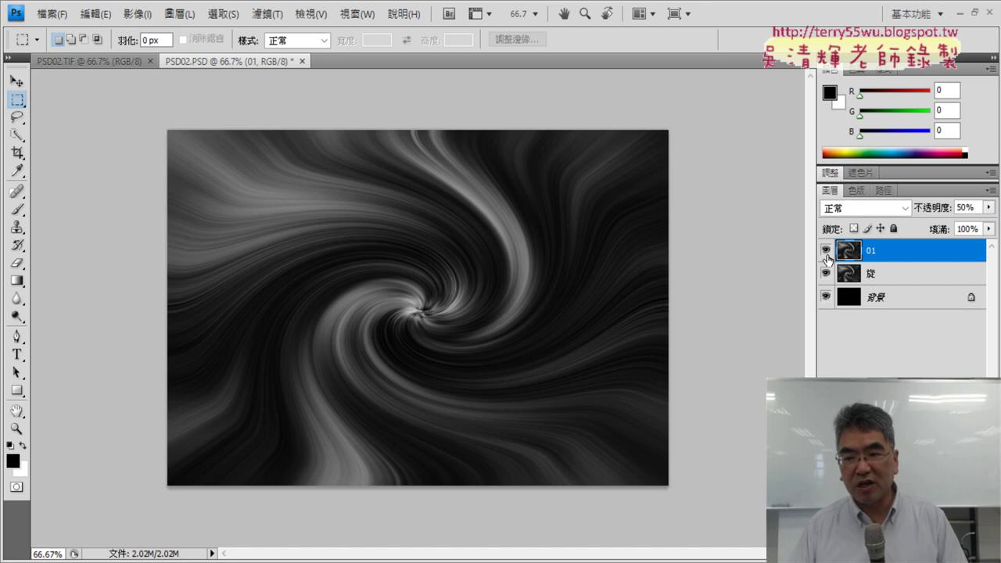
# Duplicate the 旋 layer again, naming the copy 02
pyautogui.click(854, 278)
pyautogui.rightClick(854, 278)
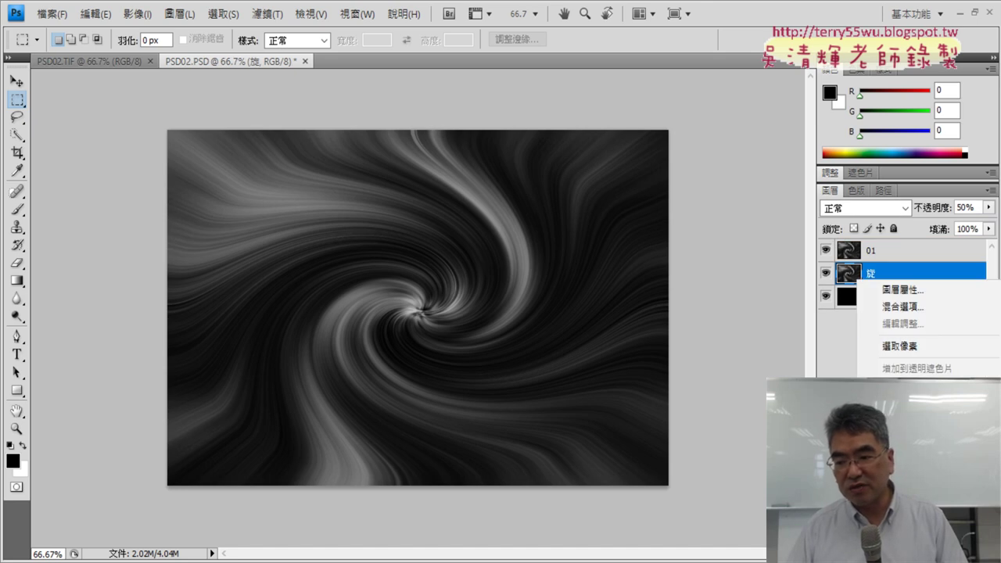
pyautogui.click(903, 275)
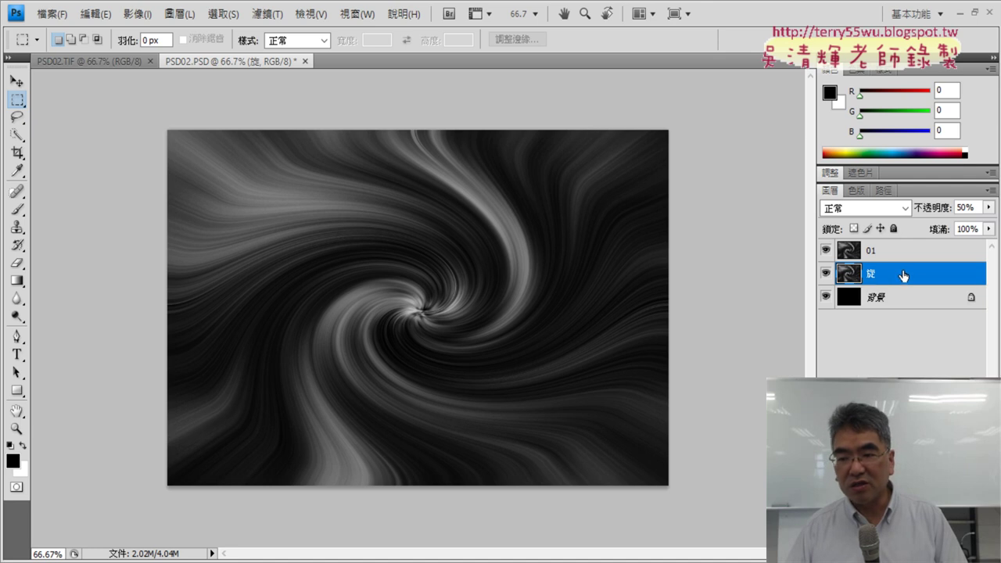
pyautogui.rightClick(915, 278)
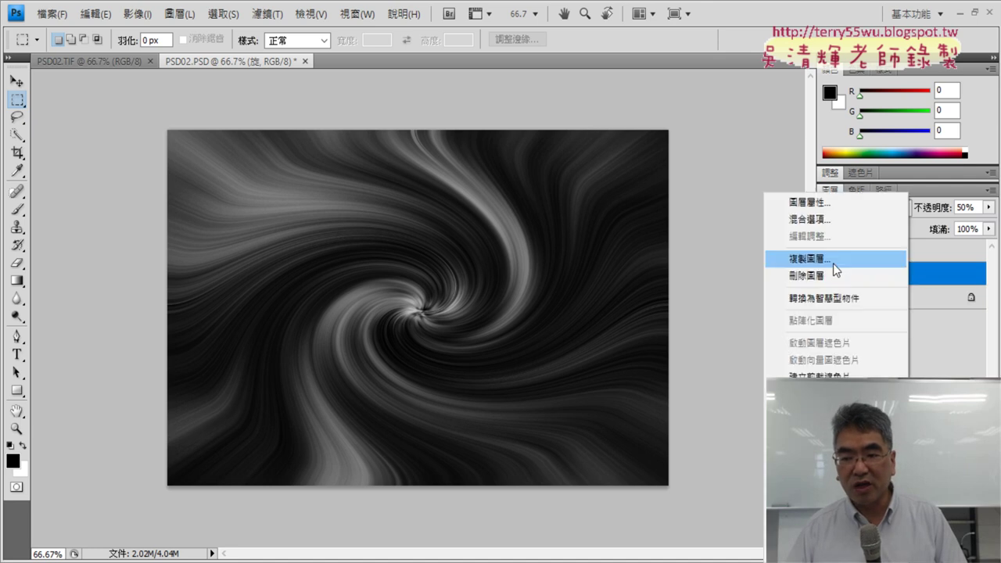
pyautogui.click(834, 264)
pyautogui.write('02')
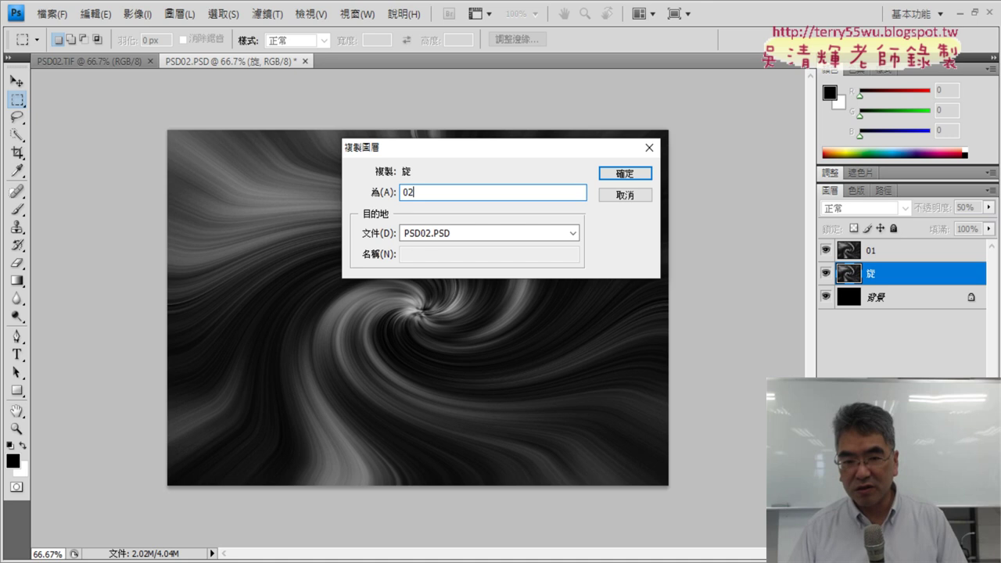
pyautogui.press('Return')
# Duplicate the 旋 layer a third time, naming it 03
pyautogui.rightClick(906, 294)
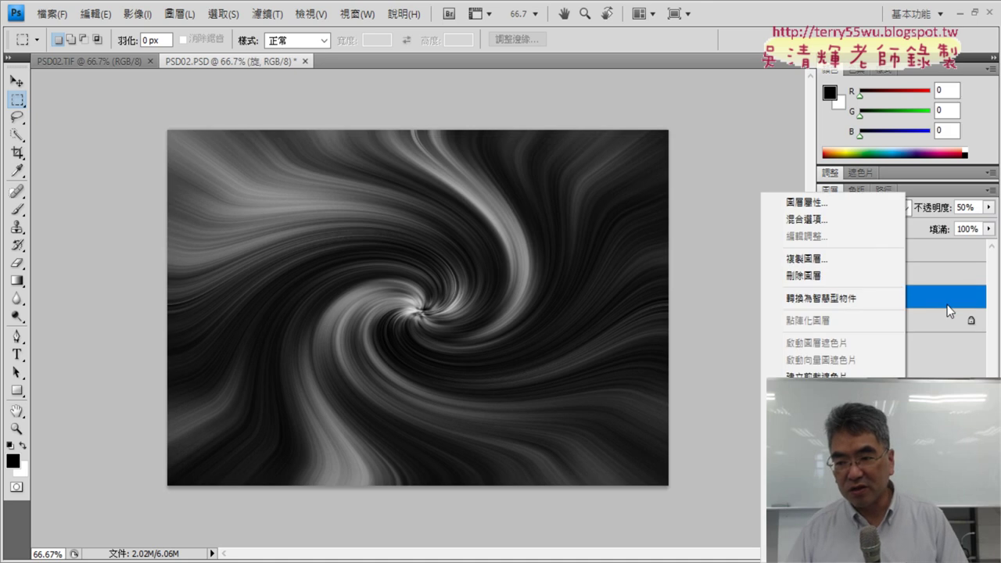
pyautogui.click(859, 260)
pyautogui.write('03')
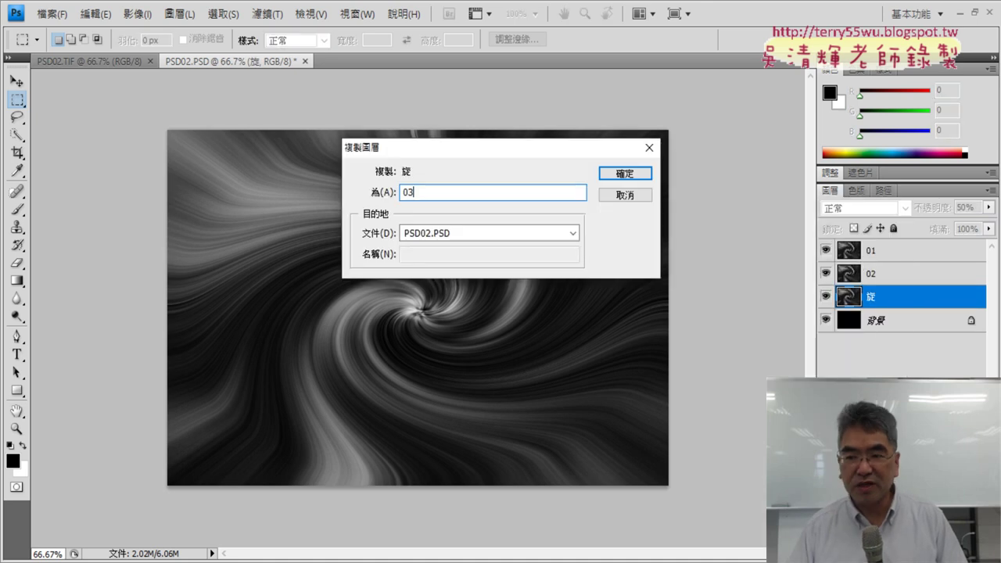
pyautogui.press('Return')
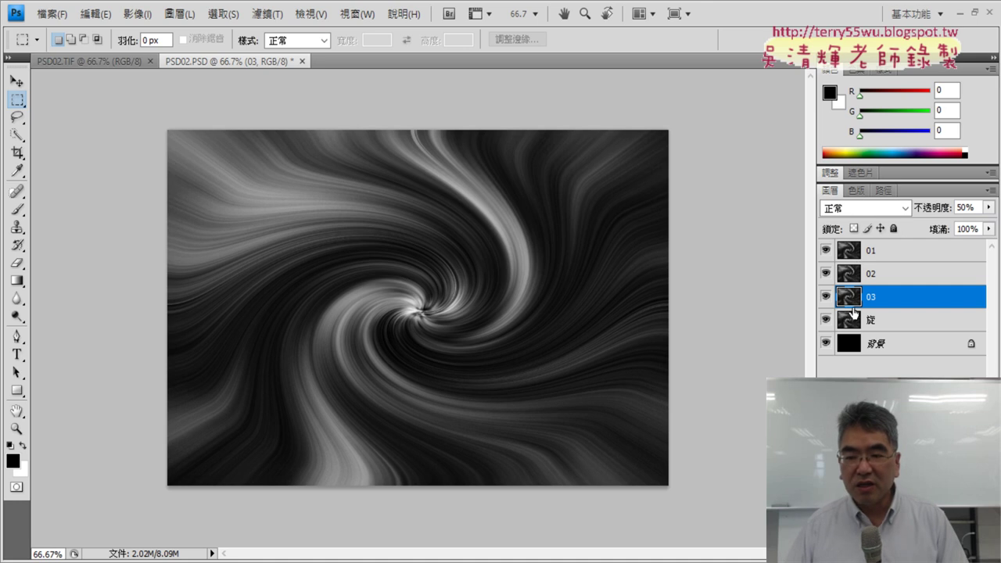
# Flip layer 01 horizontally
pyautogui.click(873, 252)
pyautogui.click(871, 273)
pyautogui.click(873, 298)
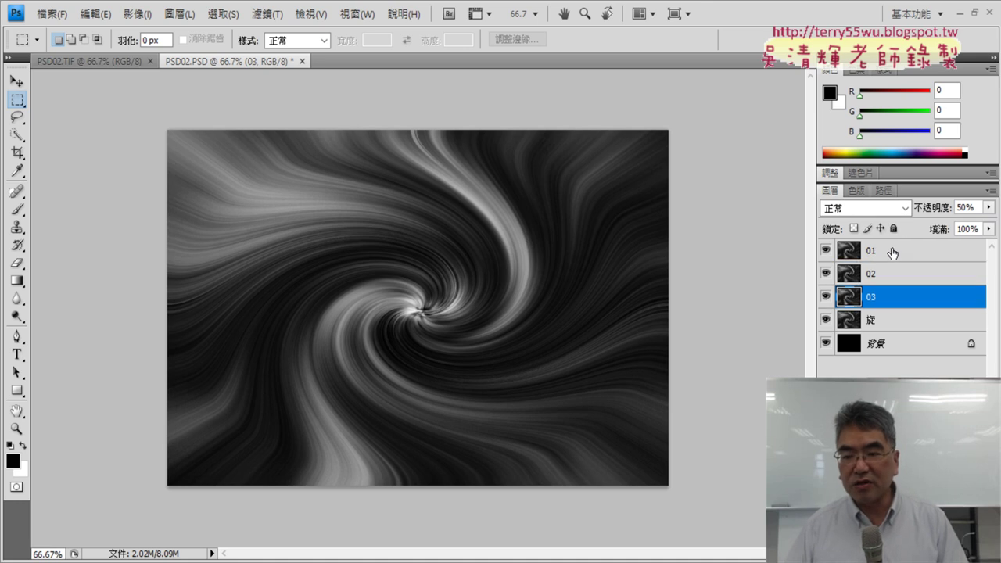
pyautogui.click(893, 252)
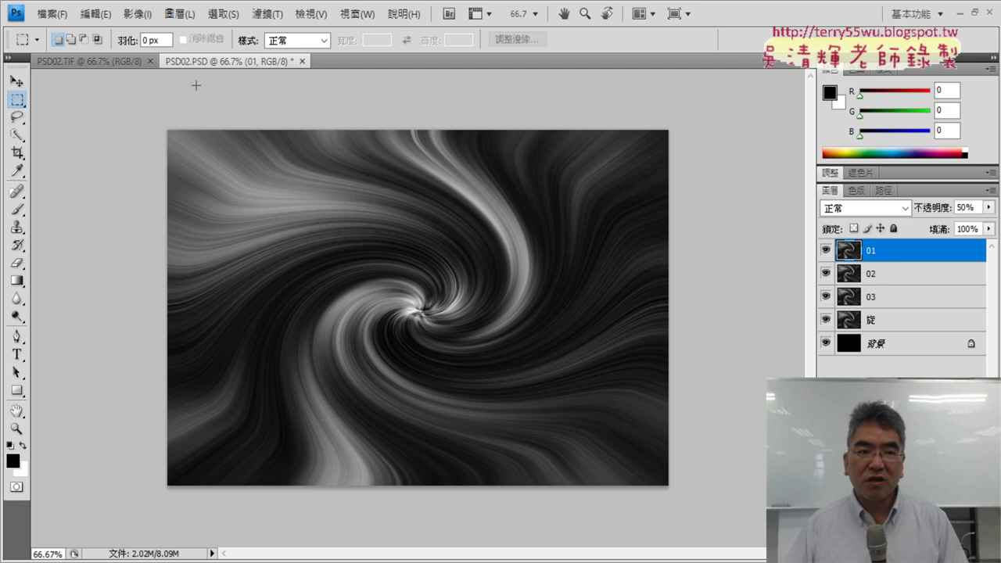
pyautogui.click(95, 14)
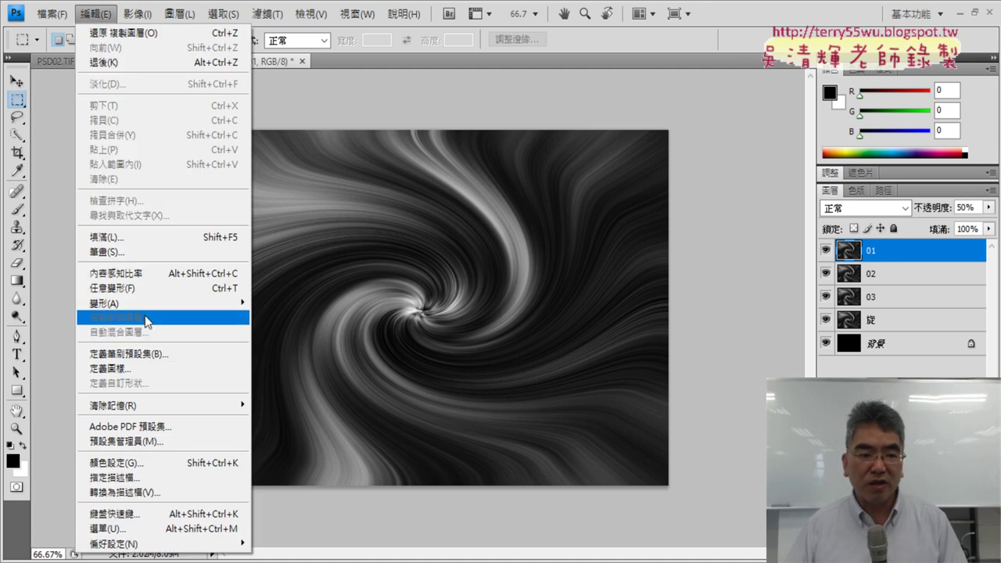
pyautogui.moveTo(103, 303)
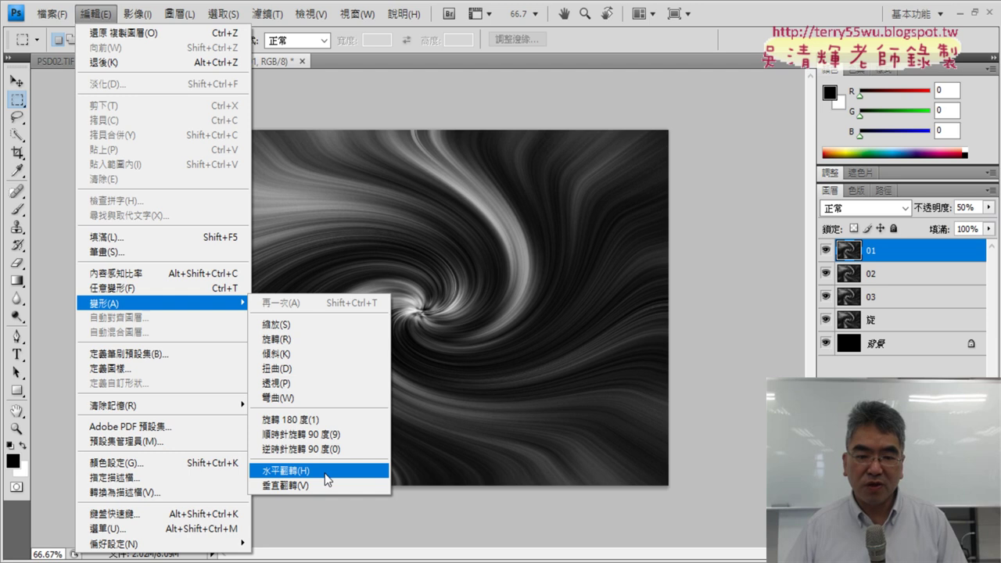
pyautogui.click(325, 472)
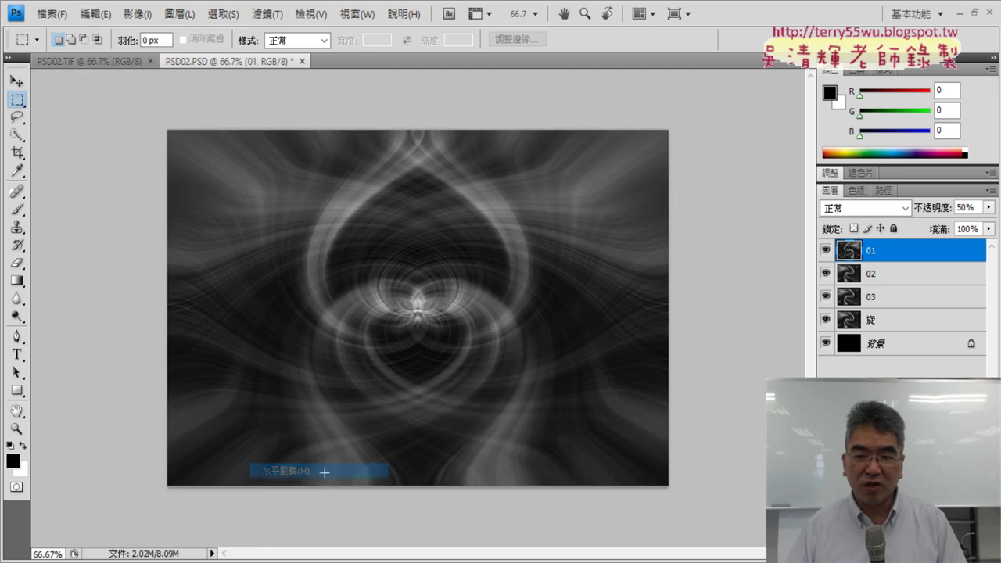
# Flip layer 02 vertically and rotate layer 03
pyautogui.click(899, 275)
pyautogui.click(96, 14)
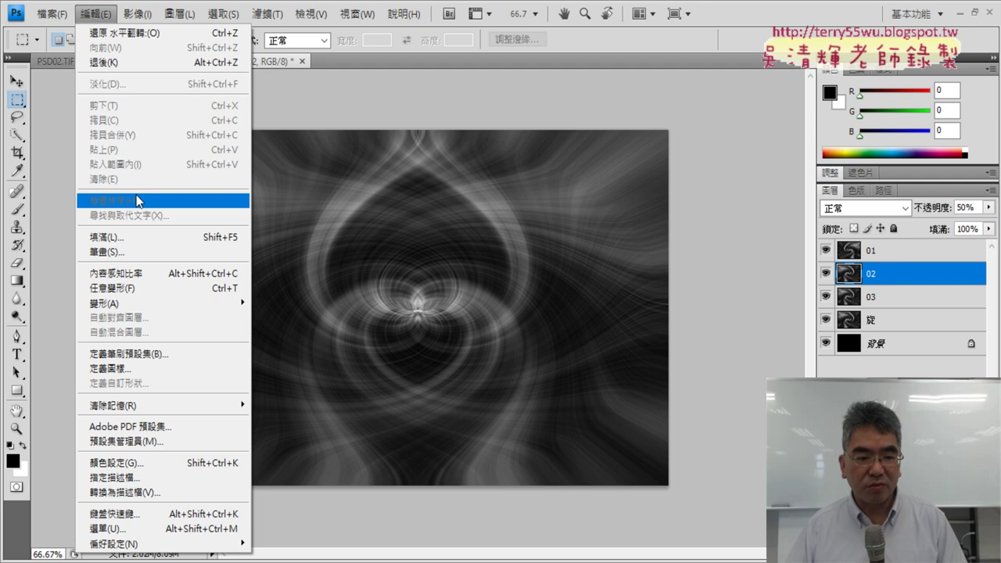
pyautogui.moveTo(160, 303)
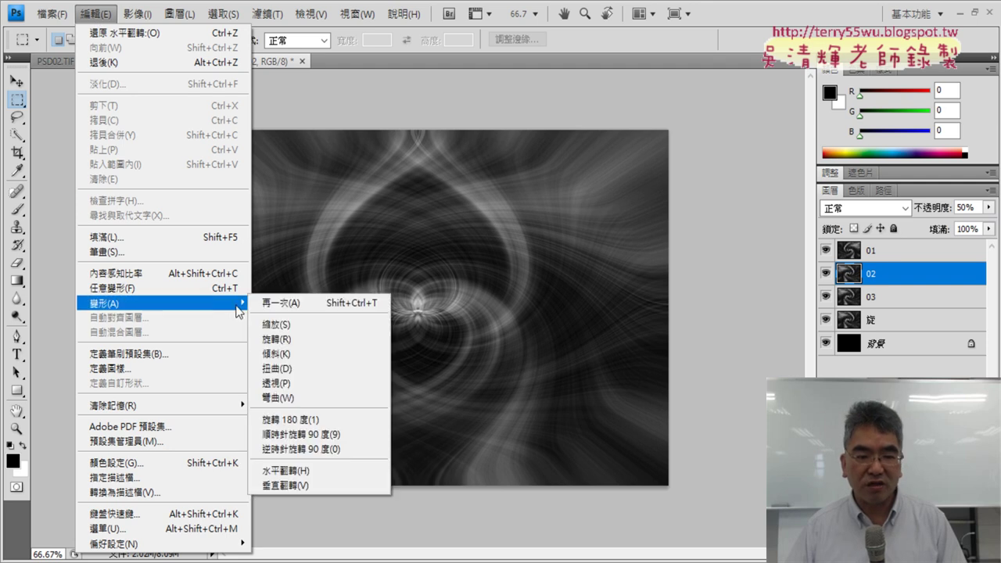
pyautogui.click(305, 486)
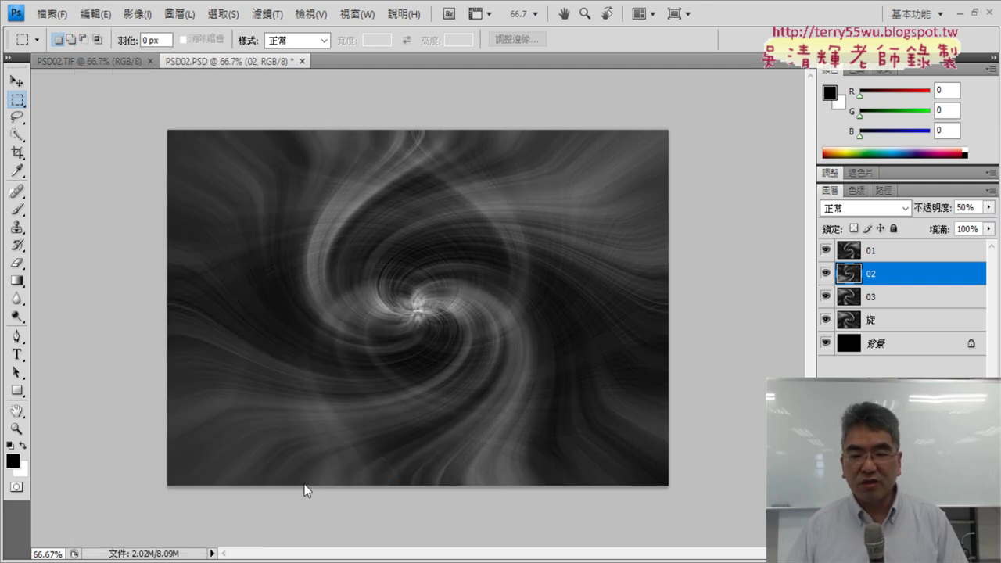
pyautogui.click(856, 299)
pyautogui.click(97, 14)
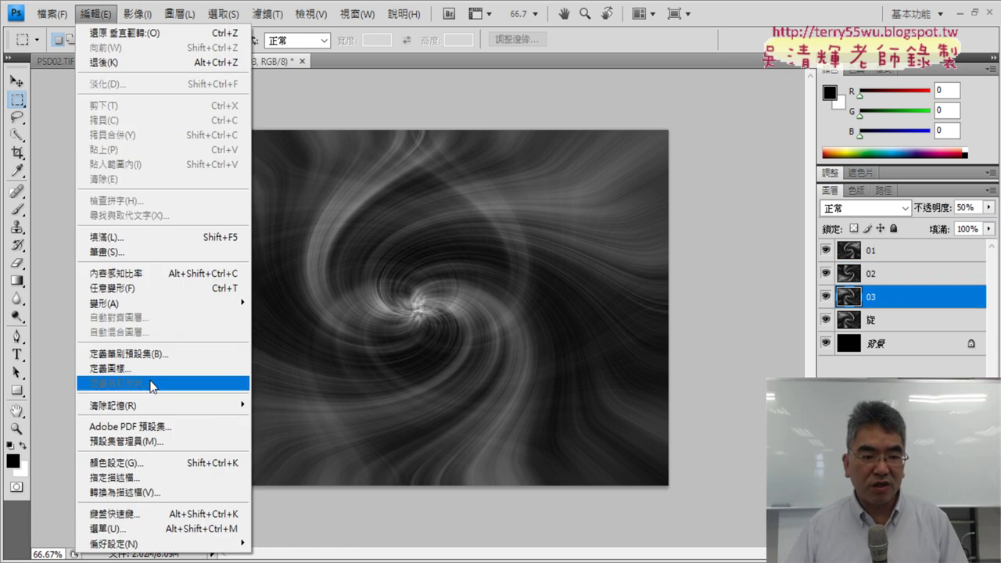
pyautogui.moveTo(160, 303)
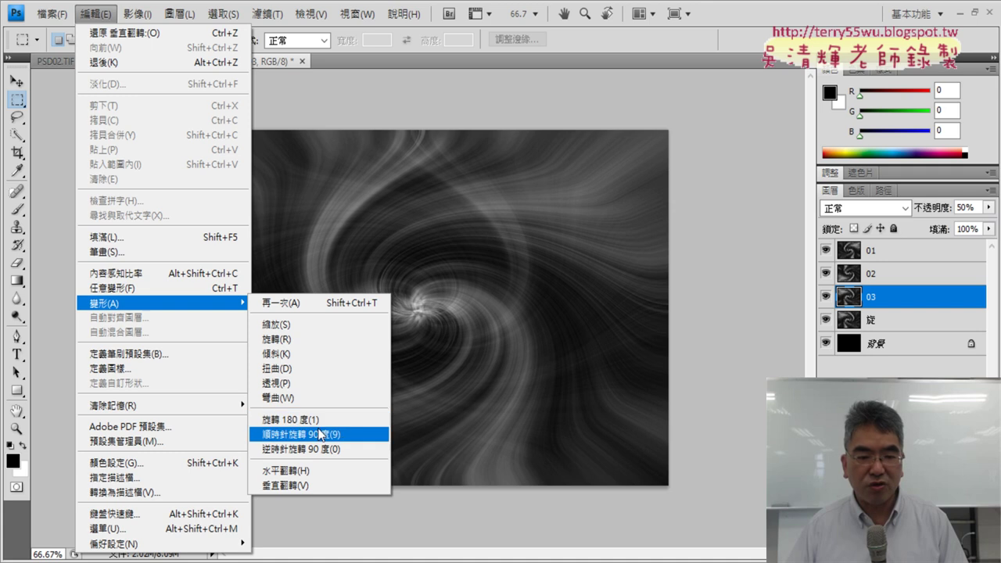
pyautogui.click(321, 420)
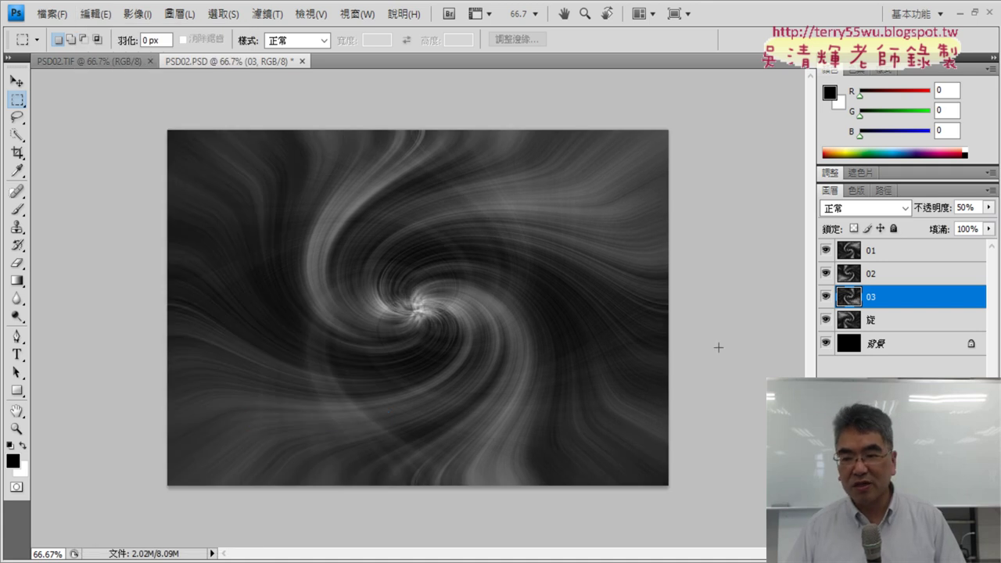
# Select the original 旋 layer and dismiss the Edit menu without changes
pyautogui.click(880, 322)
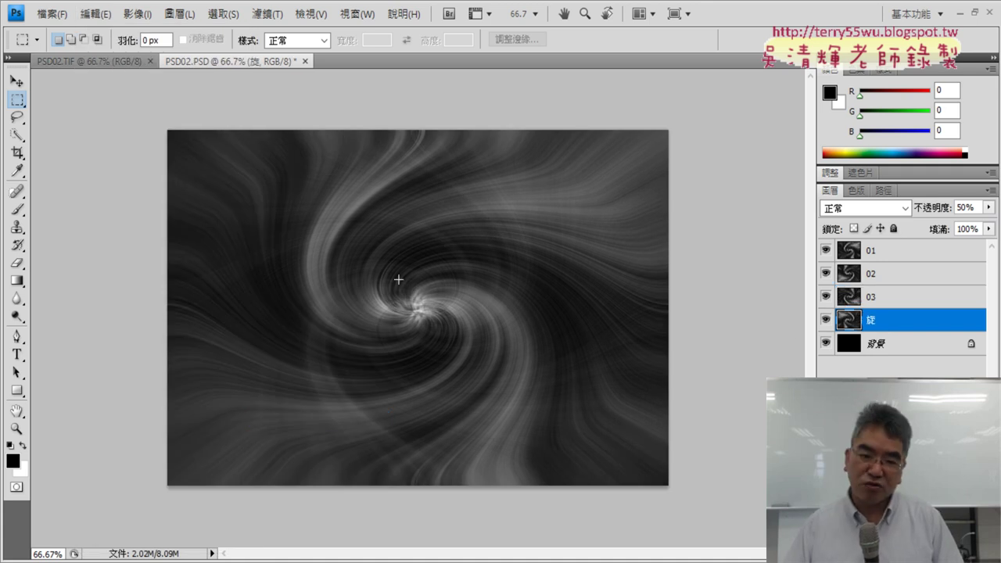
pyautogui.click(96, 13)
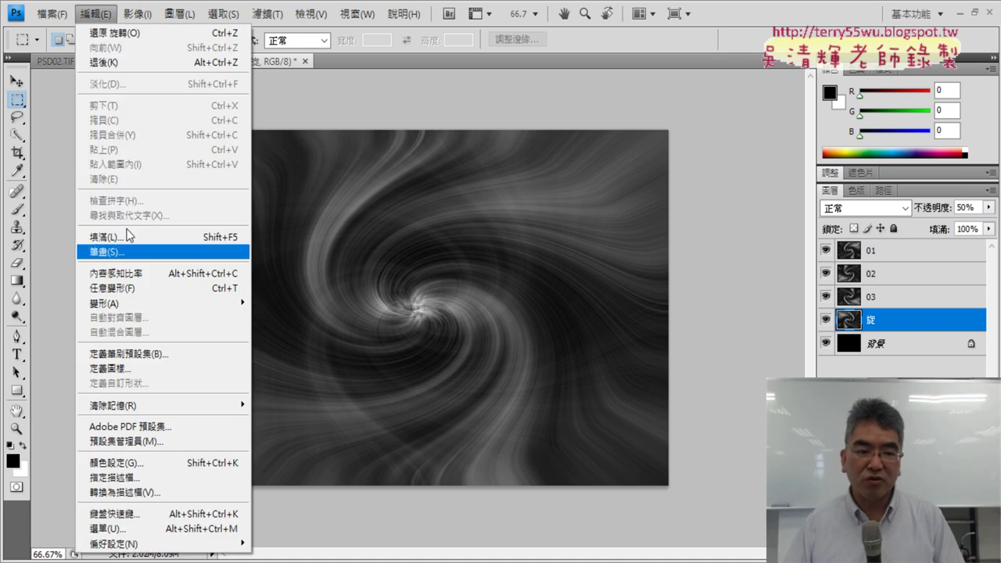
pyautogui.moveTo(160, 302)
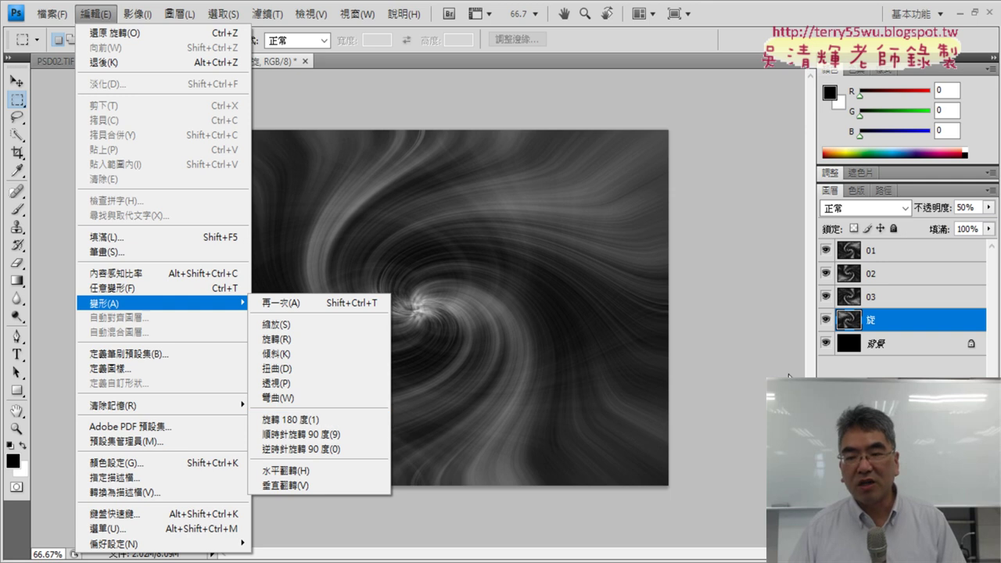
pyautogui.click(698, 194)
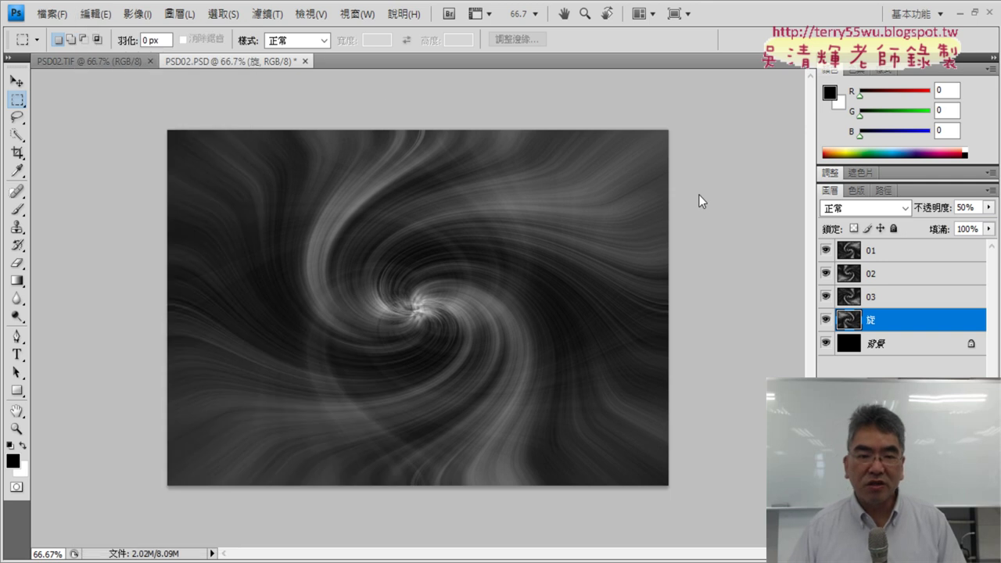
pyautogui.click(94, 61)
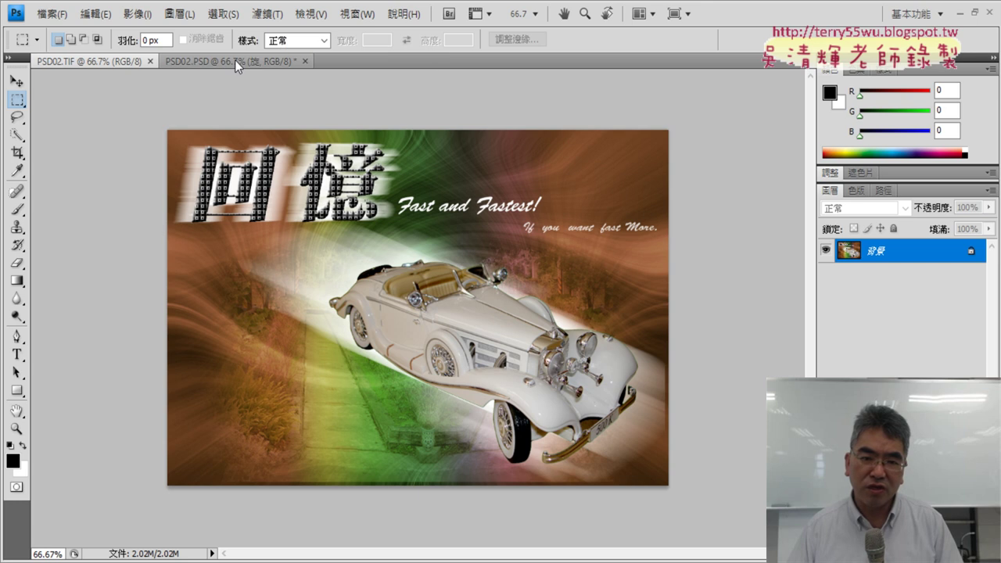
pyautogui.click(235, 60)
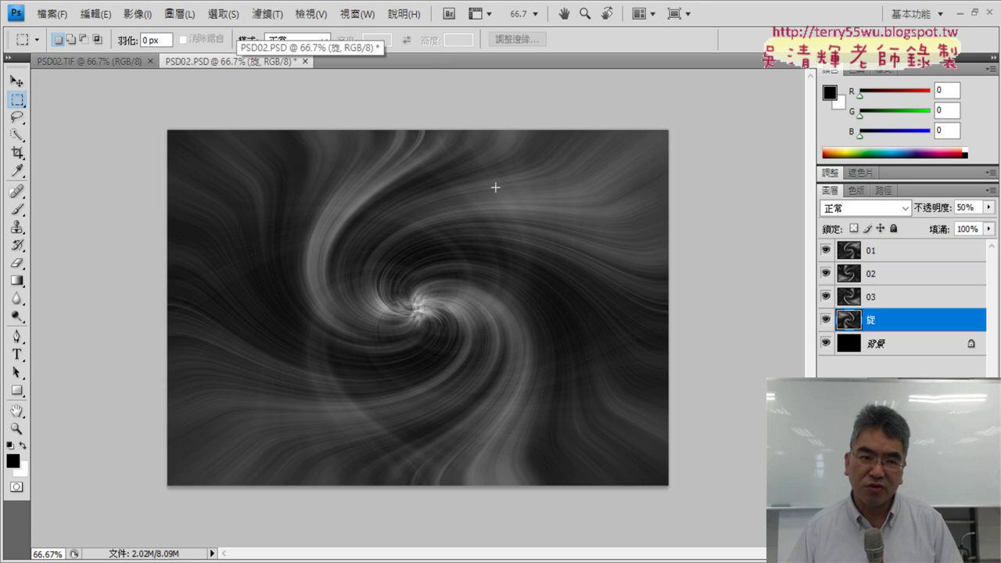
pyautogui.click(100, 62)
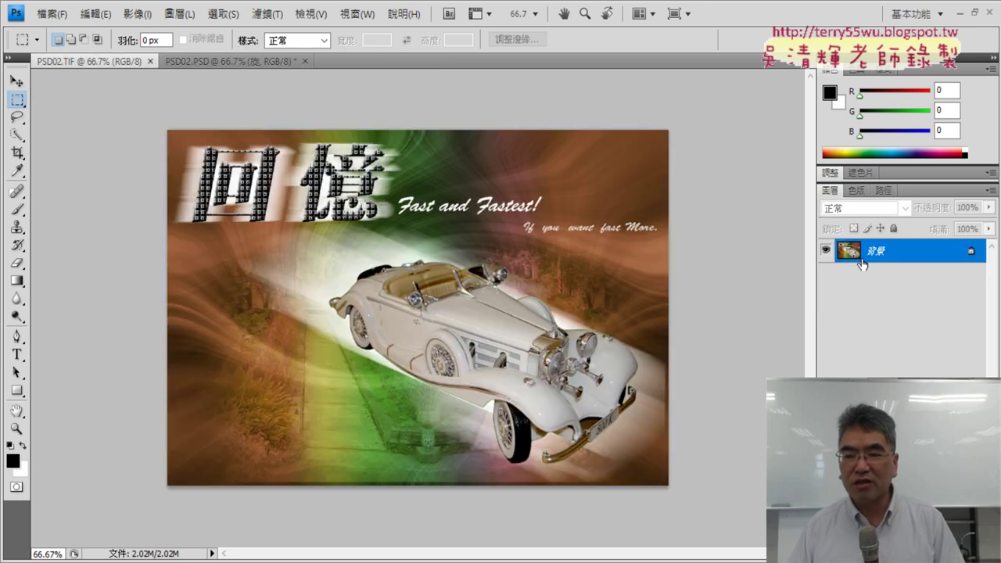
pyautogui.click(235, 61)
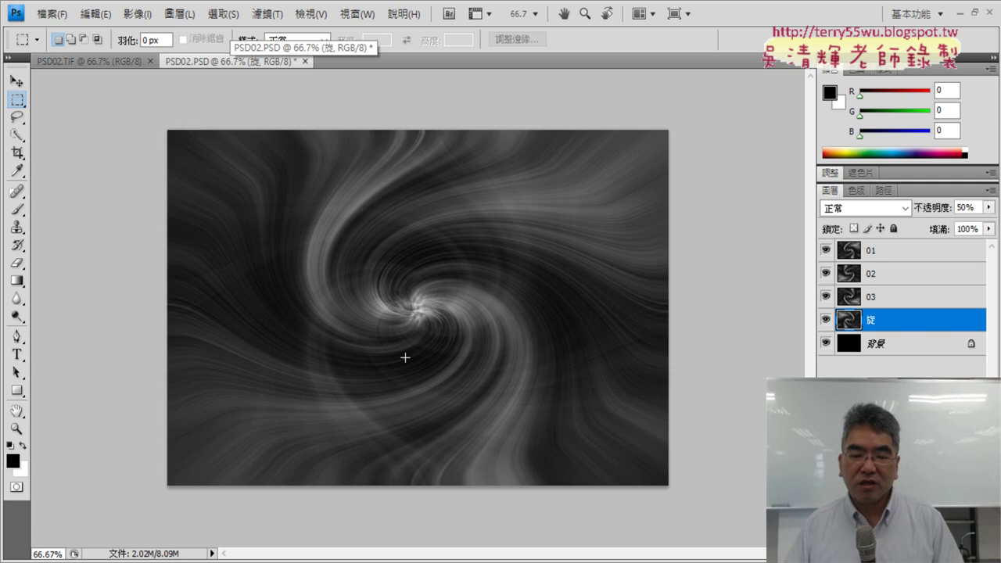
pyautogui.hotkey('alt', 'Tab')
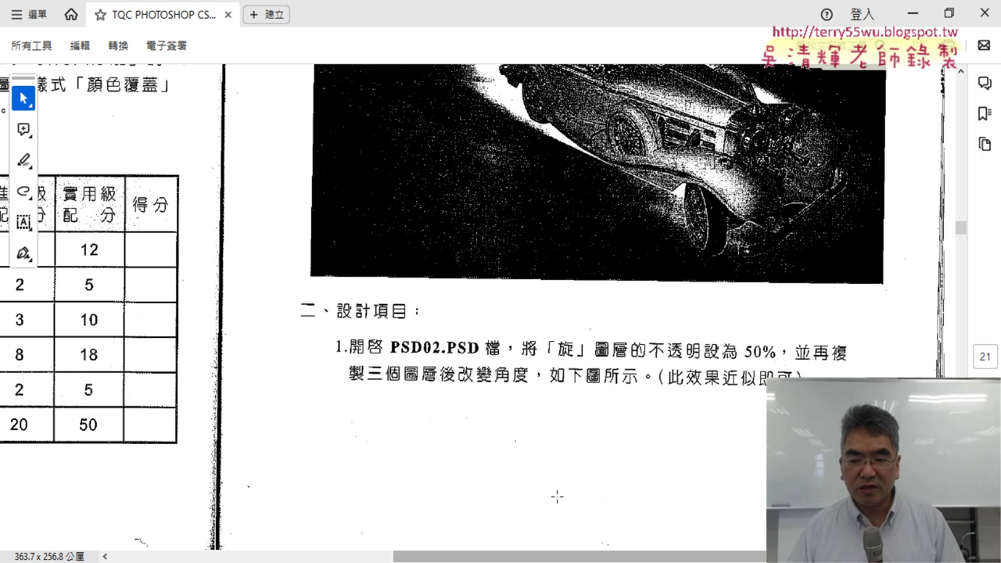
# Scroll the test-book PDF to page 22 listing design items 2–5
pyautogui.scroll(-1, 555, 364)
pyautogui.hscroll(-5, 554, 478)
pyautogui.hscroll(-5, 322, 336)
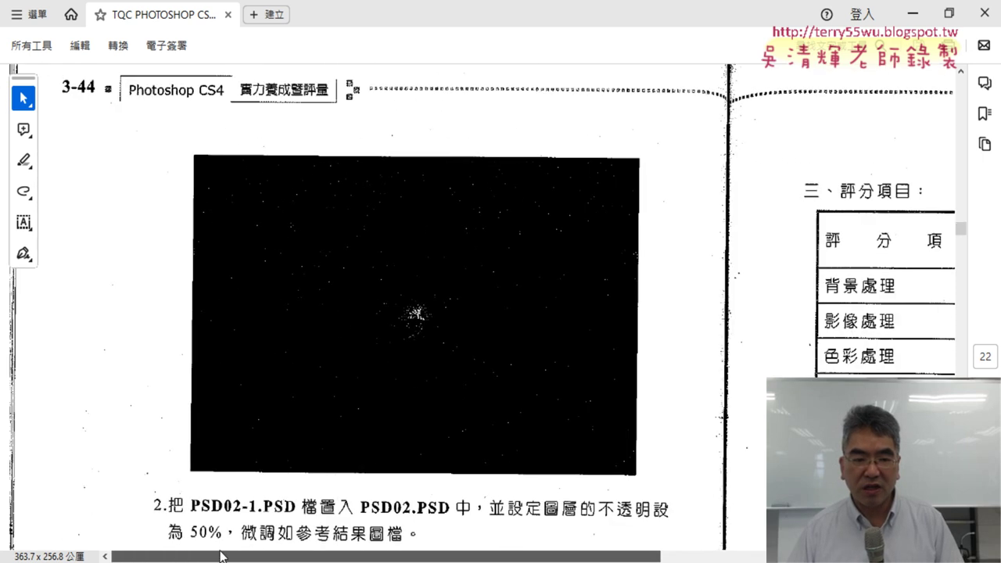
pyautogui.scroll(-2, 322, 335)
pyautogui.scroll(-2, 334, 330)
pyautogui.scroll(-1, 340, 326)
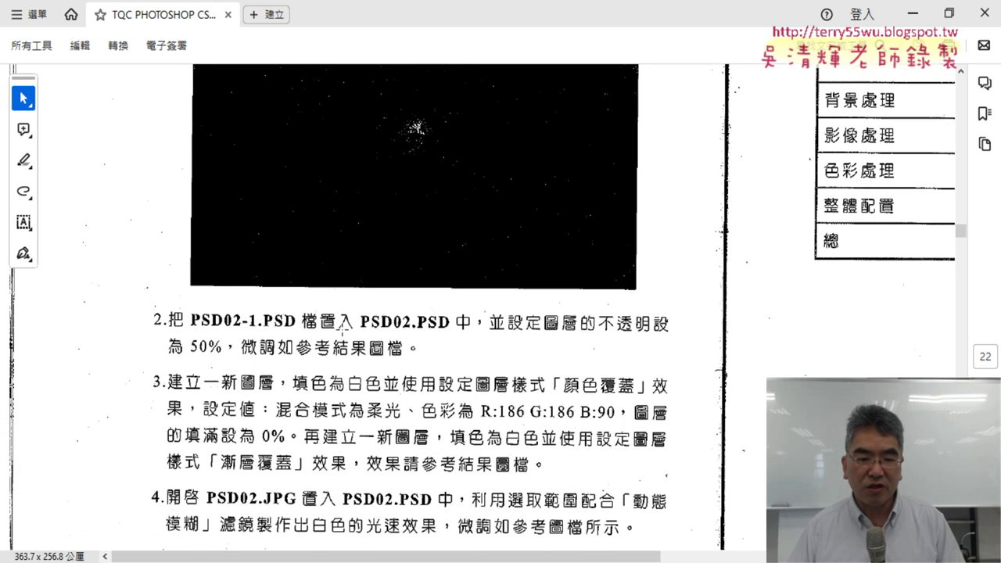
pyautogui.scroll(-1, 342, 317)
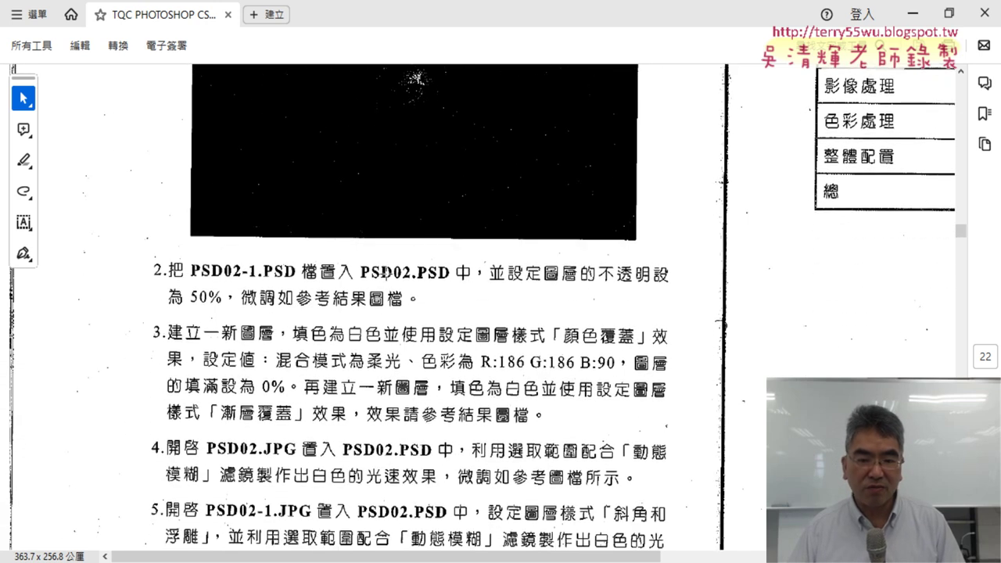
pyautogui.scroll(-1, 482, 306)
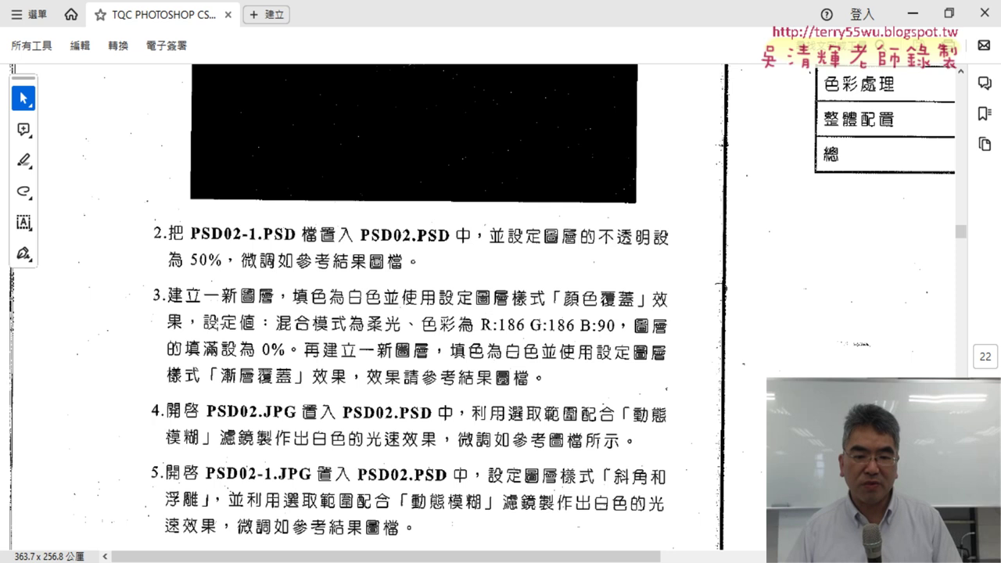